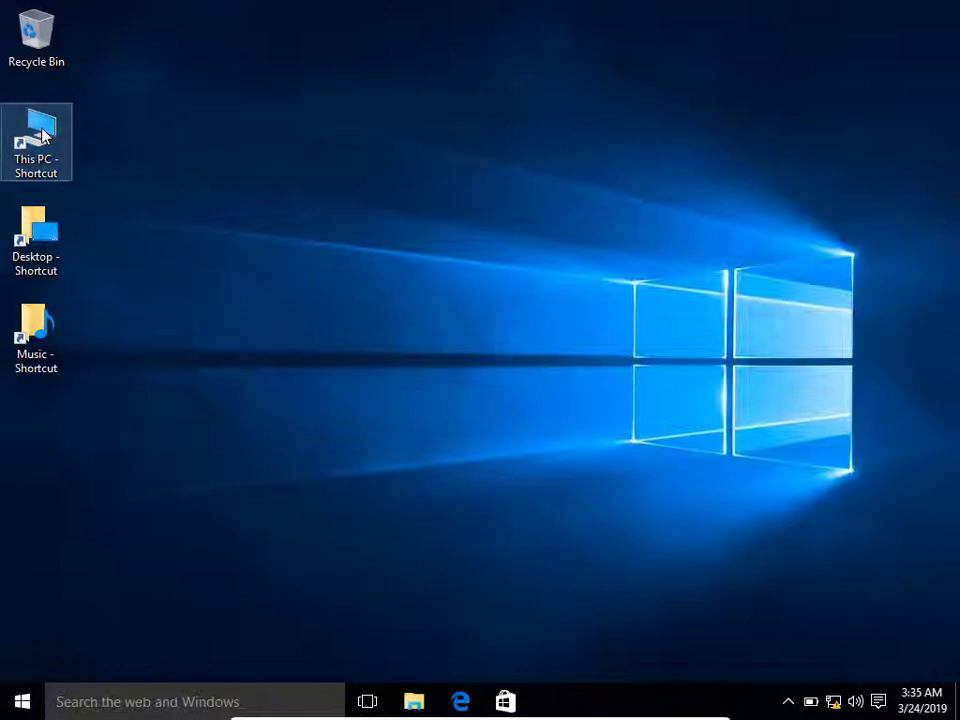
Step: Browse This PC > Local Disk (C:) > Windows > System32 and select all 3,680 items
{"action": "double_click", "coordinate": [44, 136]}
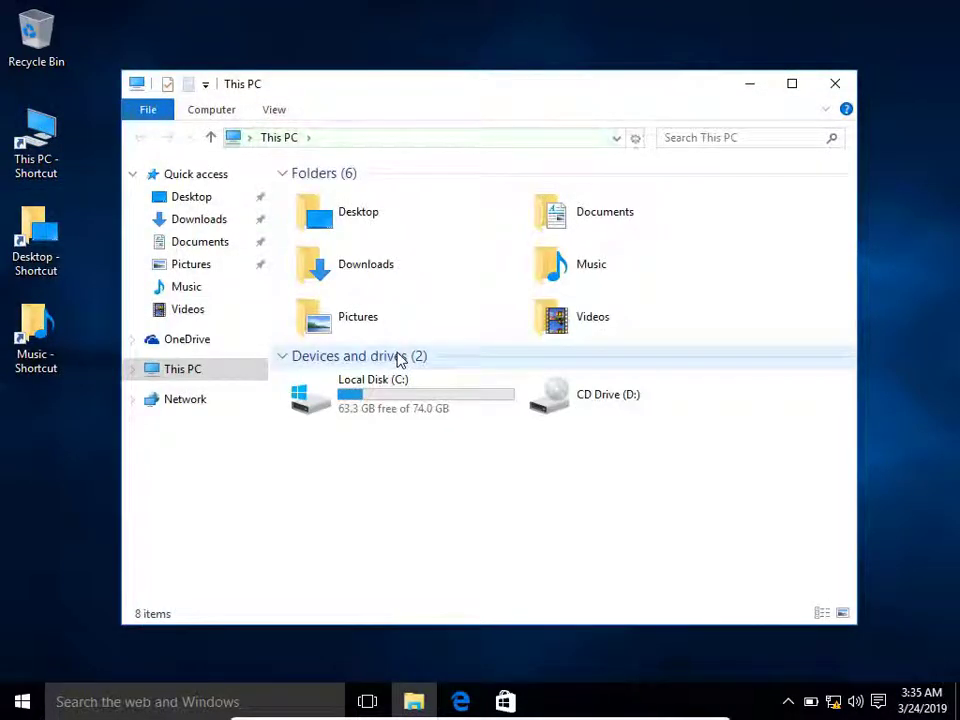
{"action": "double_click", "coordinate": [388, 406]}
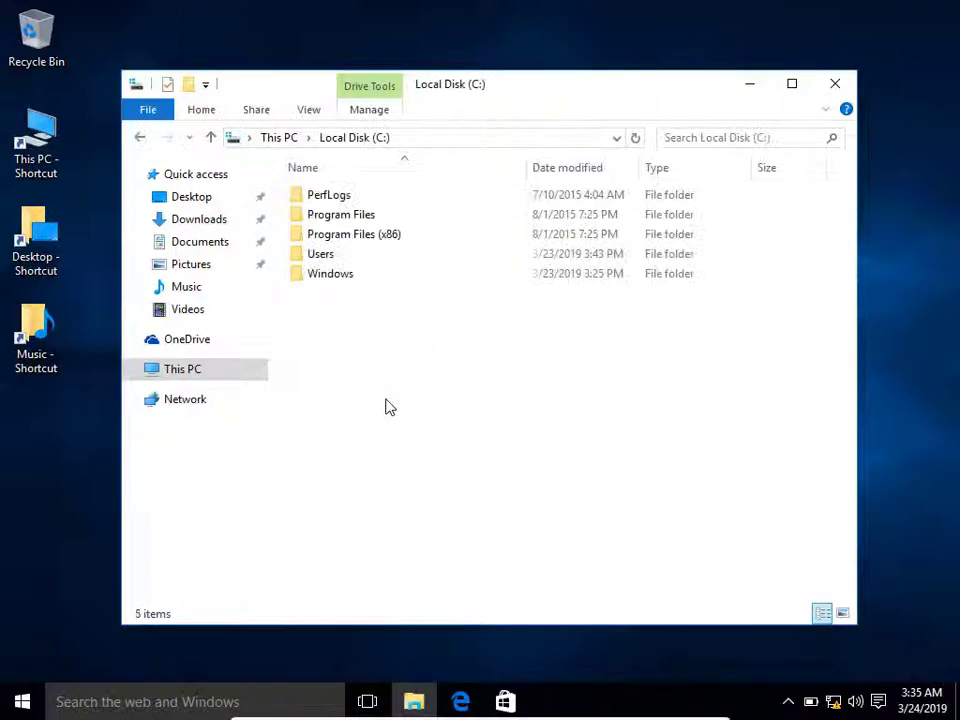
{"action": "double_click", "coordinate": [323, 283]}
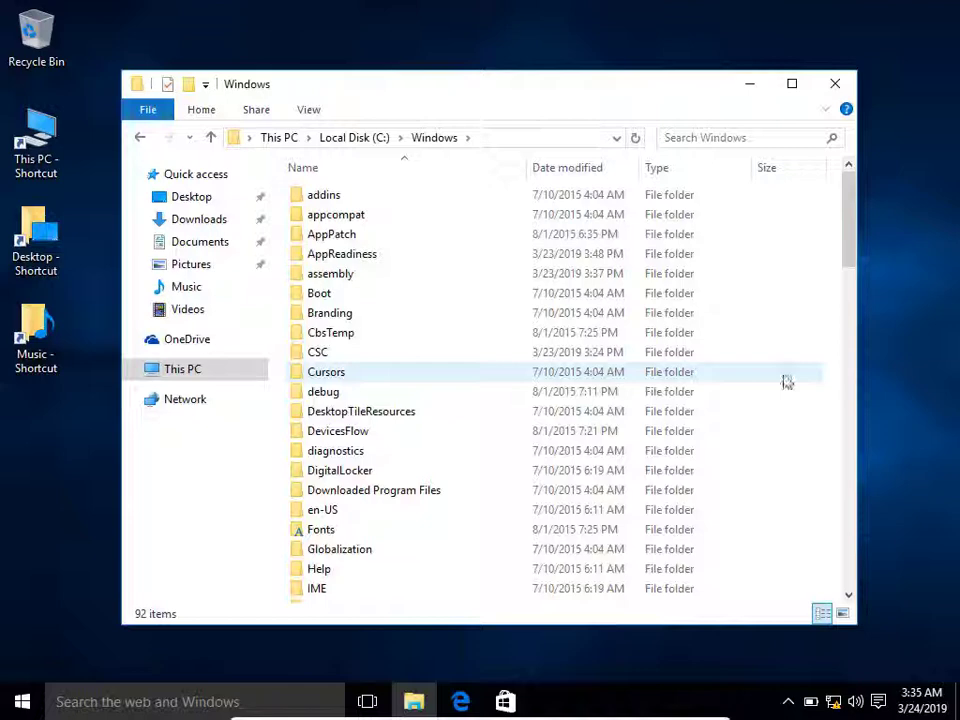
{"action": "left_click", "coordinate": [848, 398]}
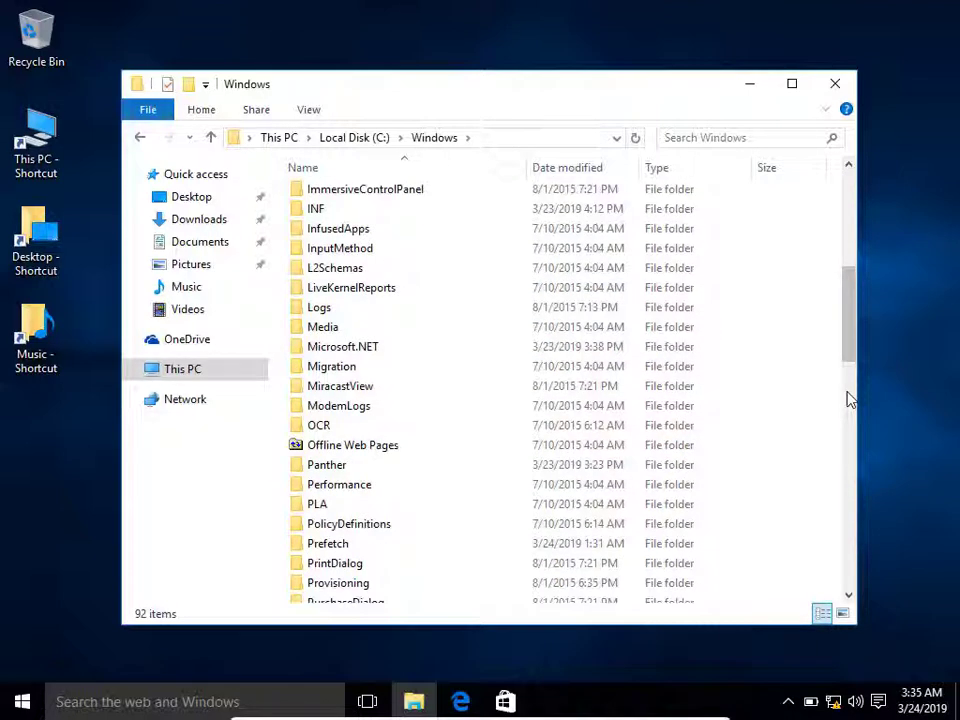
{"action": "left_click", "coordinate": [848, 398]}
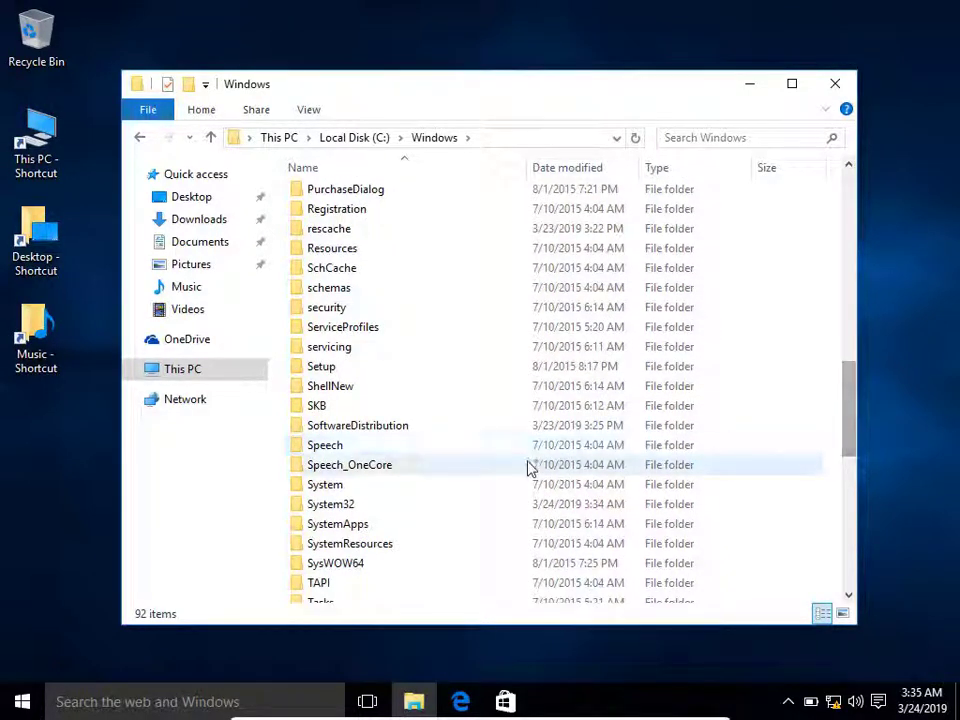
{"action": "double_click", "coordinate": [377, 506]}
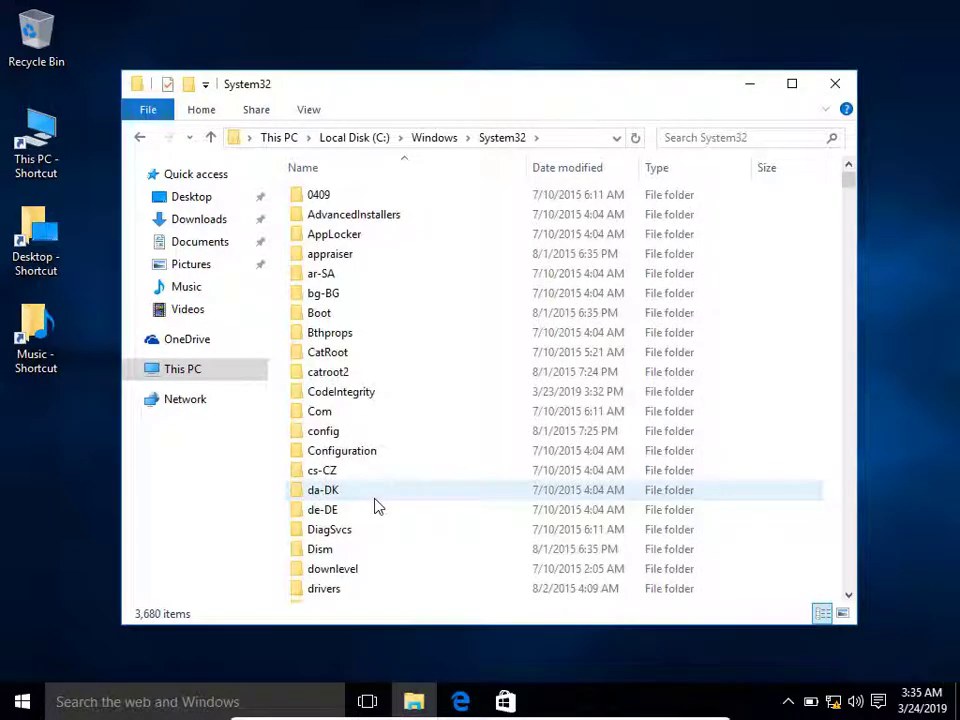
{"action": "key", "text": "ctrl+a"}
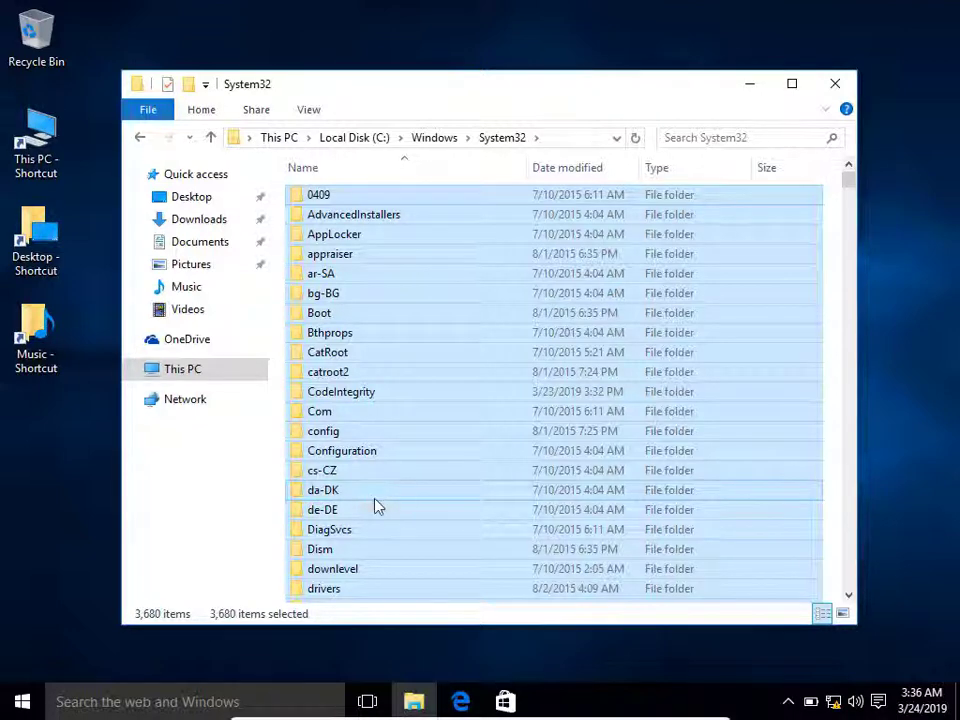
Step: Recycle System32's items, skipping the protected folders and in-use DLLs, then cancel at about 30%
{"action": "key", "text": "Delete"}
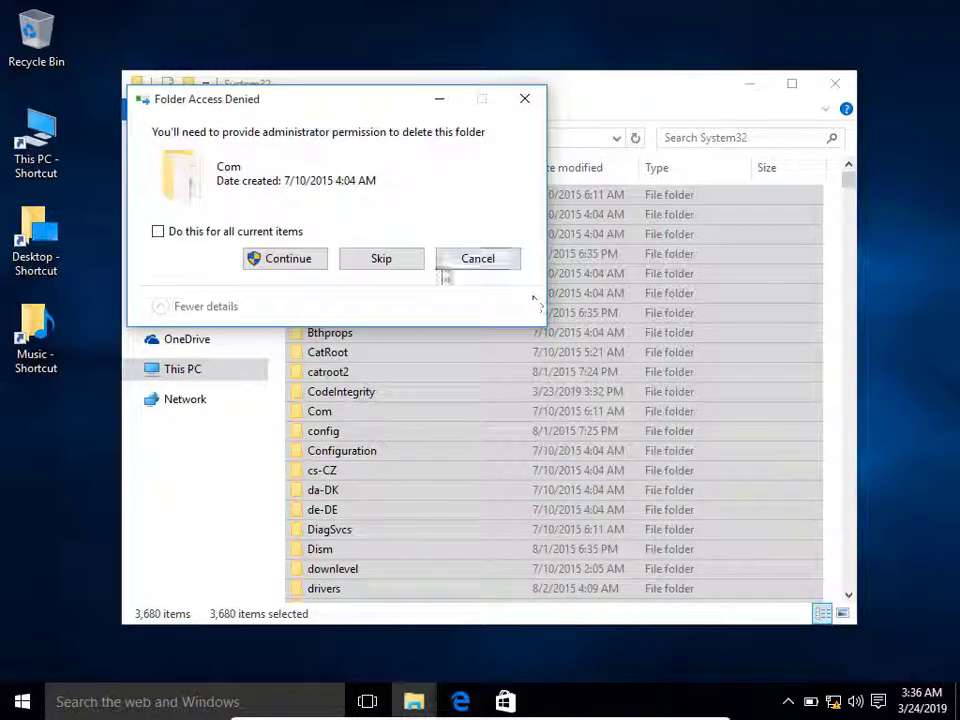
{"action": "left_click", "coordinate": [292, 262]}
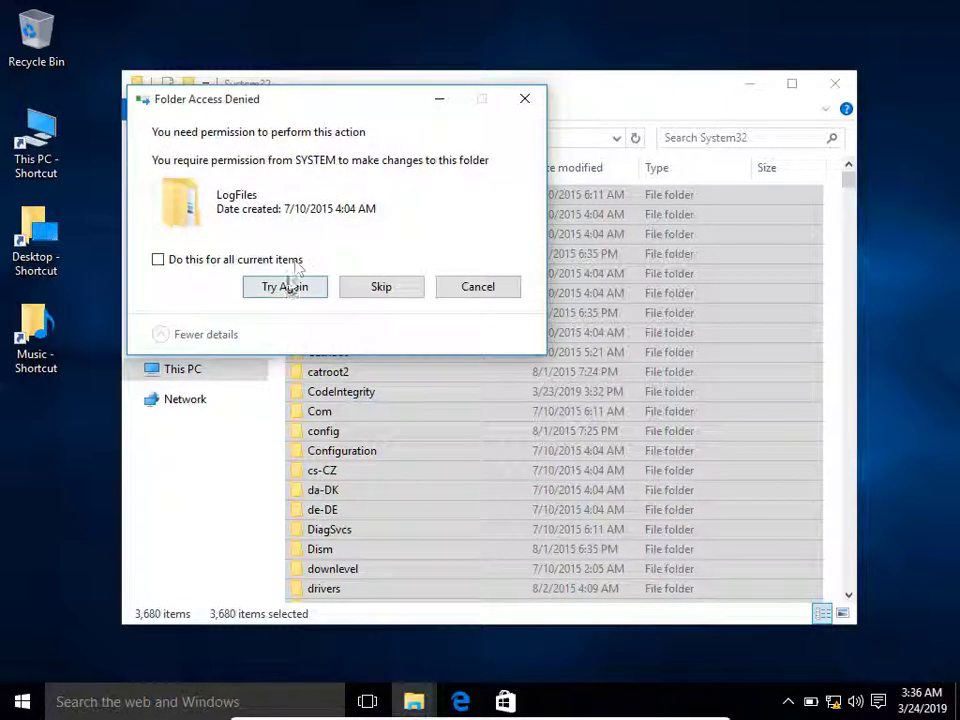
{"action": "left_click", "coordinate": [292, 287]}
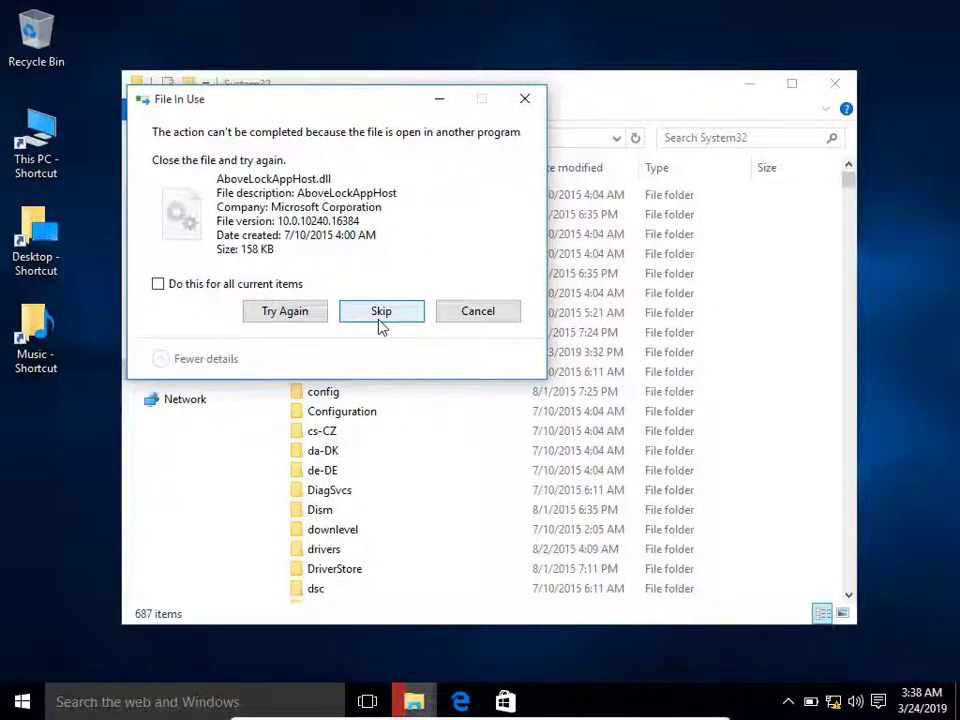
{"action": "left_click", "coordinate": [380, 316]}
{"action": "left_click", "coordinate": [381, 315]}
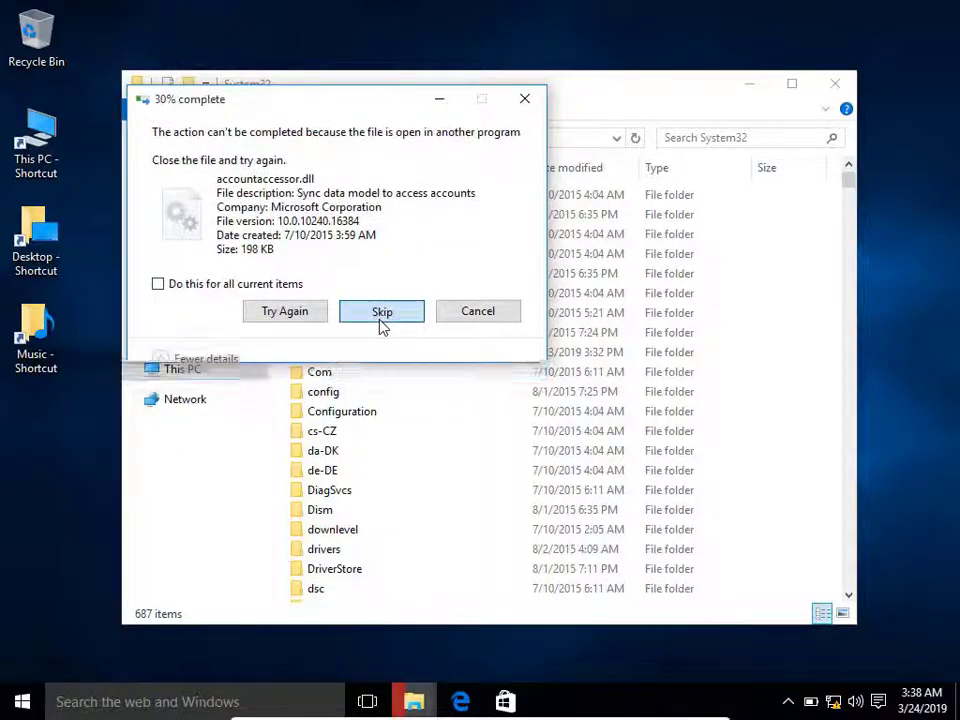
{"action": "left_click", "coordinate": [383, 313]}
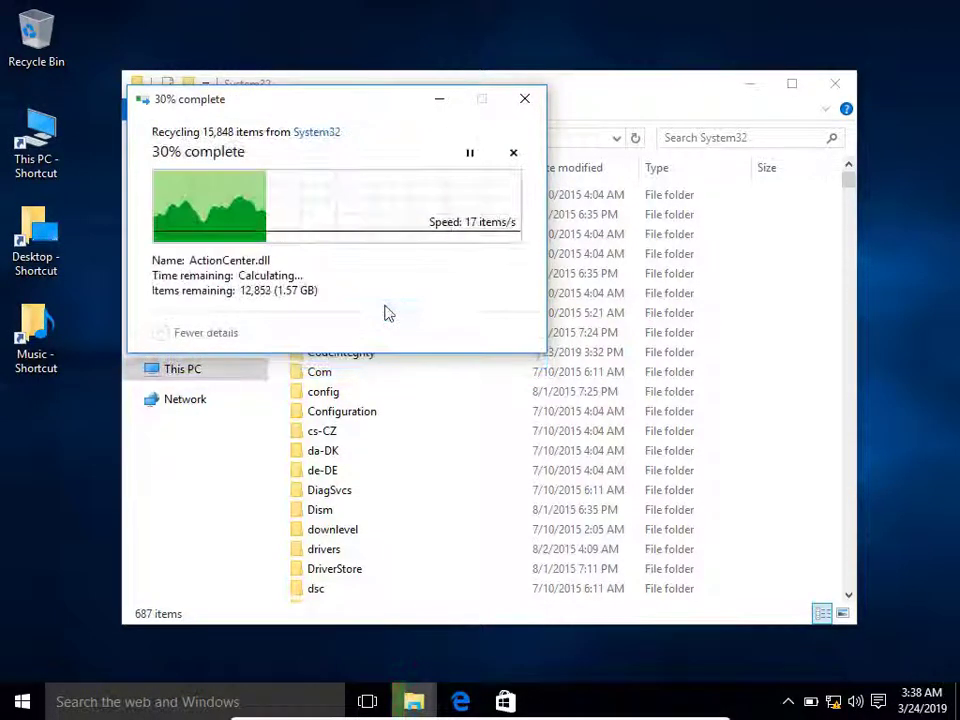
{"action": "left_click", "coordinate": [386, 313]}
{"action": "left_click", "coordinate": [386, 313]}
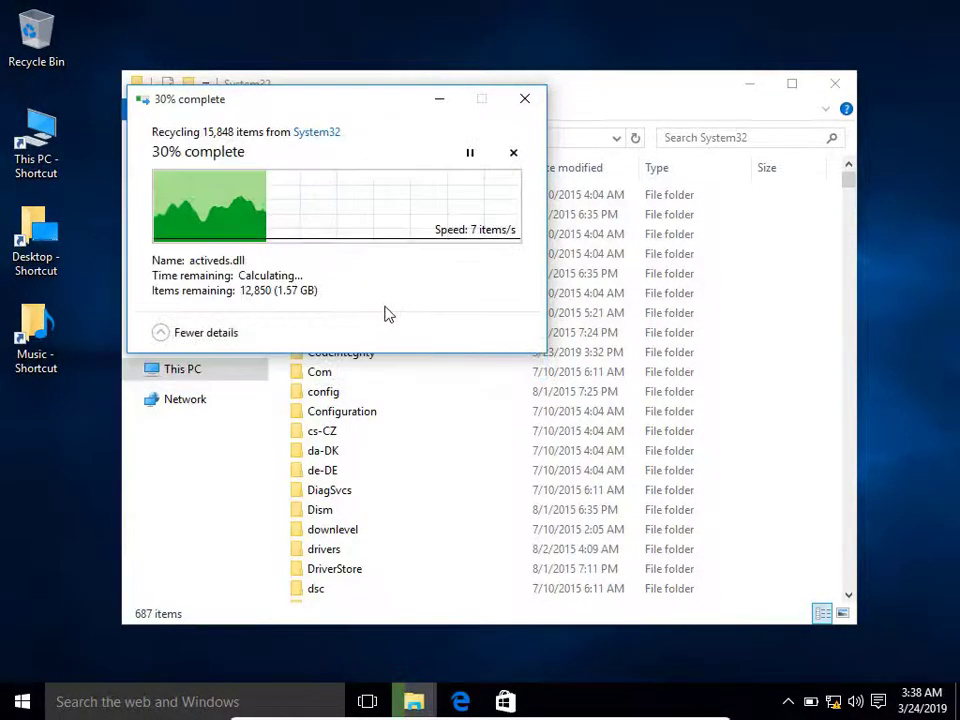
{"action": "left_click", "coordinate": [388, 315]}
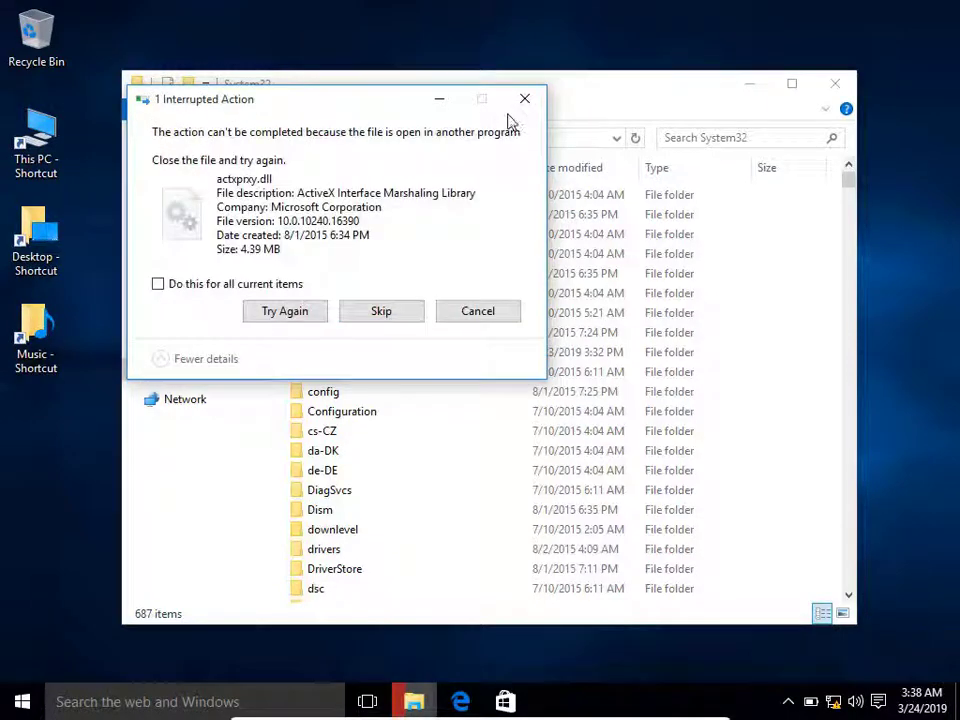
{"action": "left_click", "coordinate": [526, 101]}
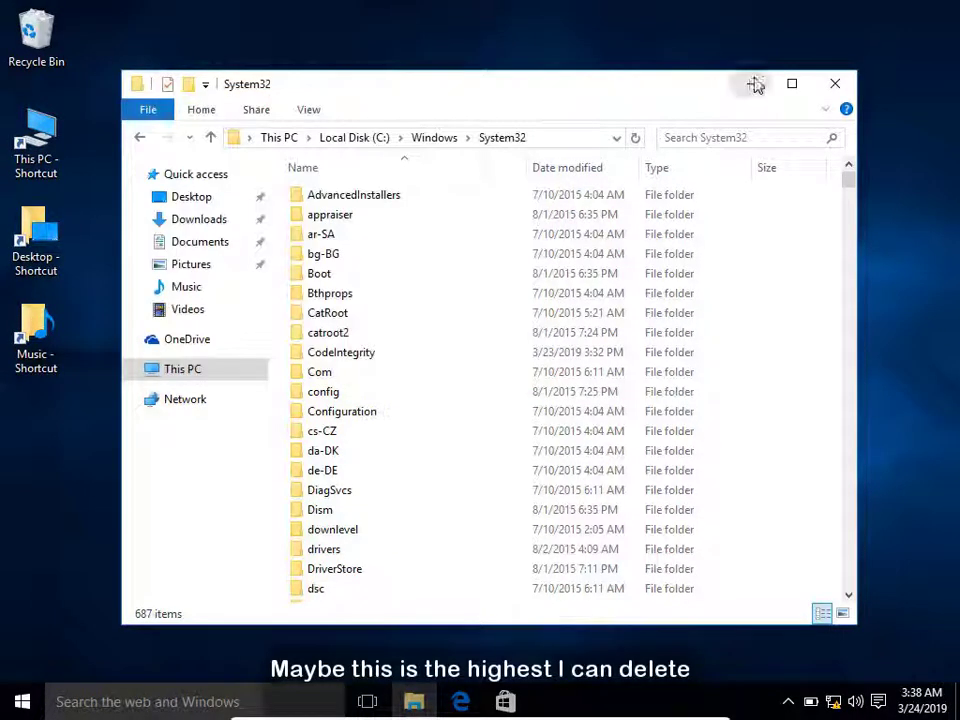
Step: Minimize the System32 window, permanently empty the Recycle Bin, and verify it shows empty
{"action": "left_click", "coordinate": [753, 84]}
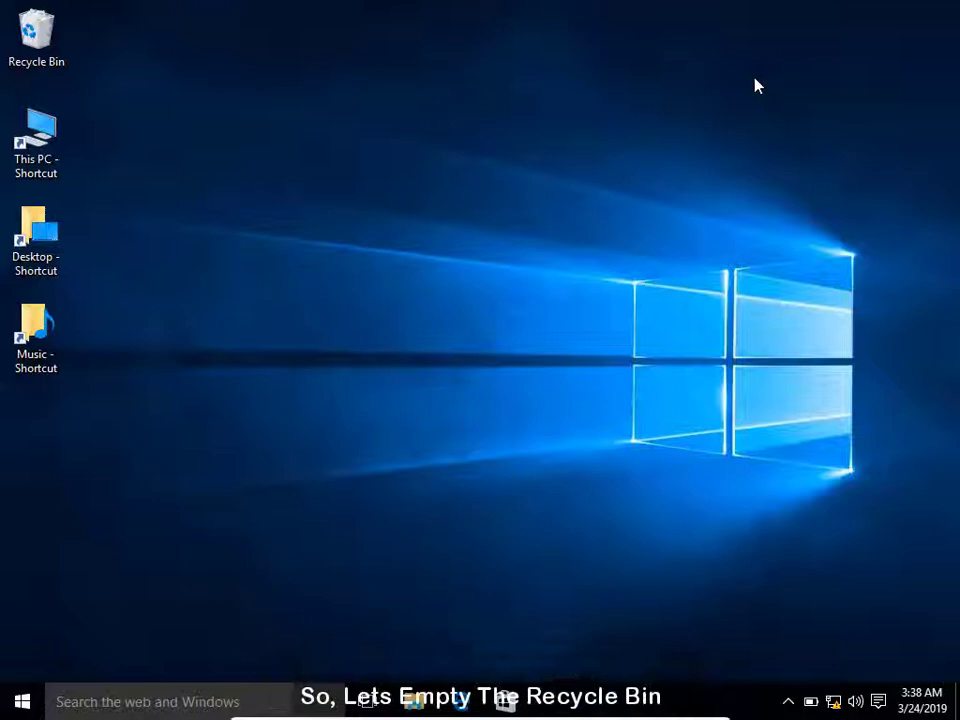
{"action": "left_click", "coordinate": [26, 22]}
{"action": "right_click", "coordinate": [26, 22]}
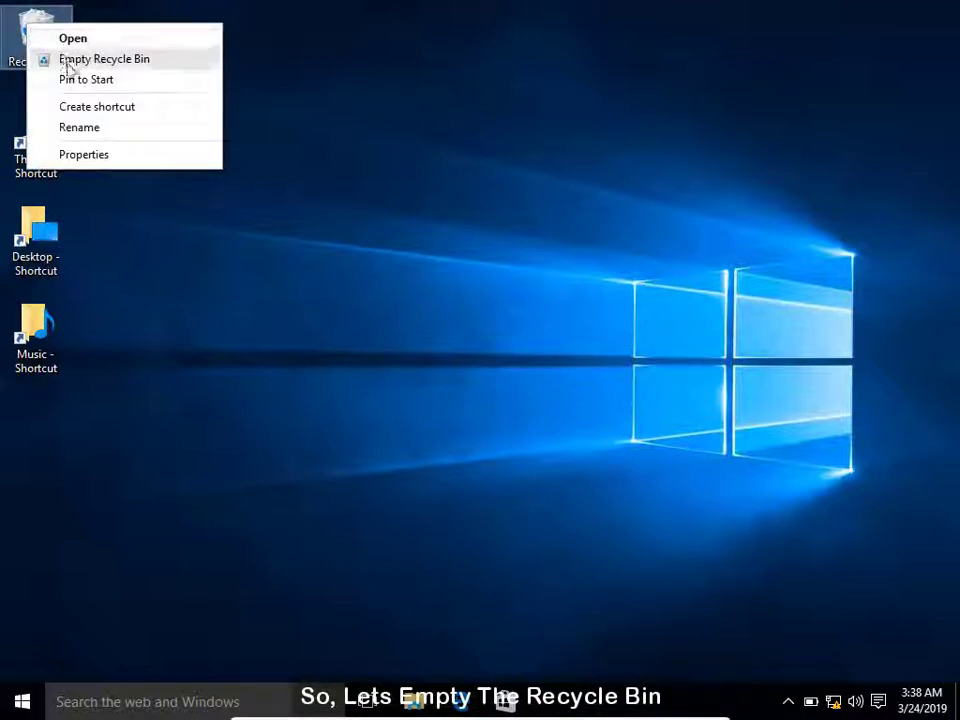
{"action": "left_click", "coordinate": [73, 62]}
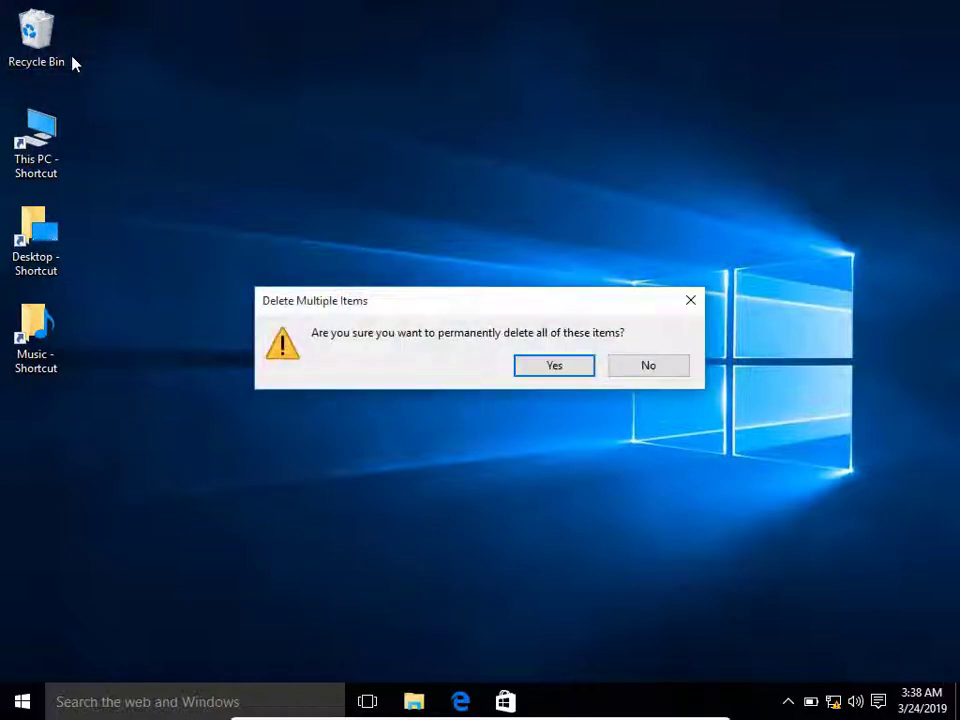
{"action": "key", "text": "Return"}
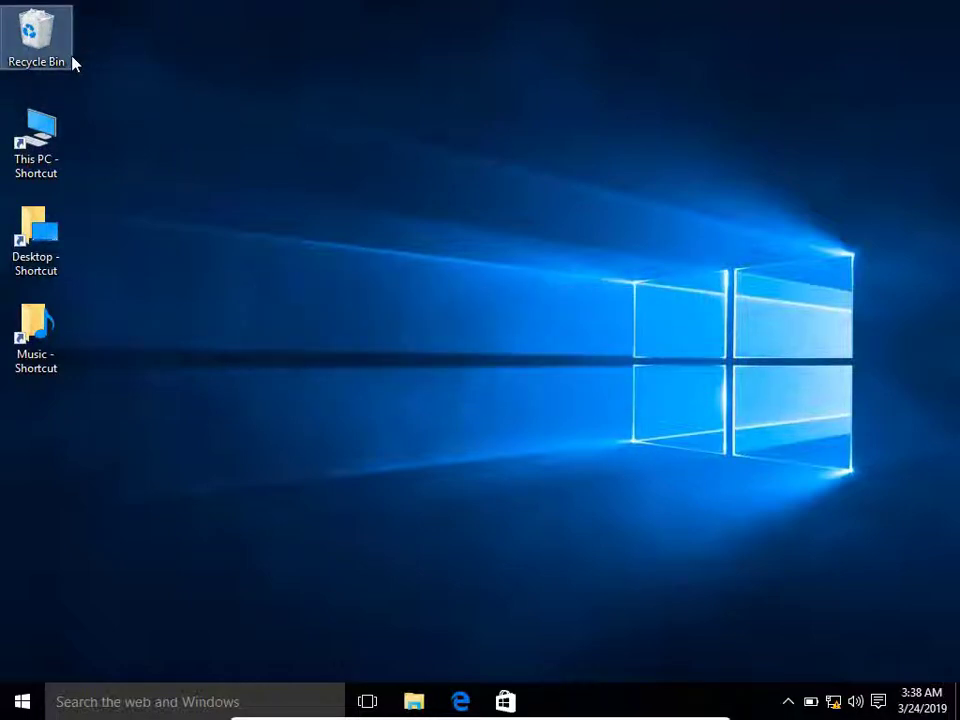
{"action": "double_click", "coordinate": [72, 58]}
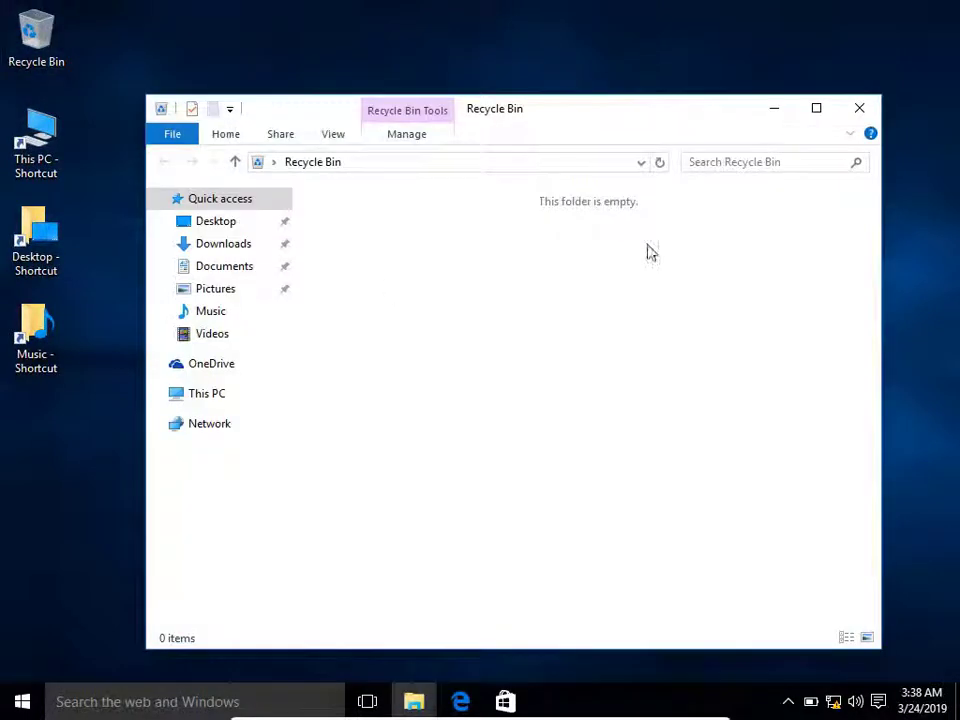
{"action": "left_click", "coordinate": [861, 109]}
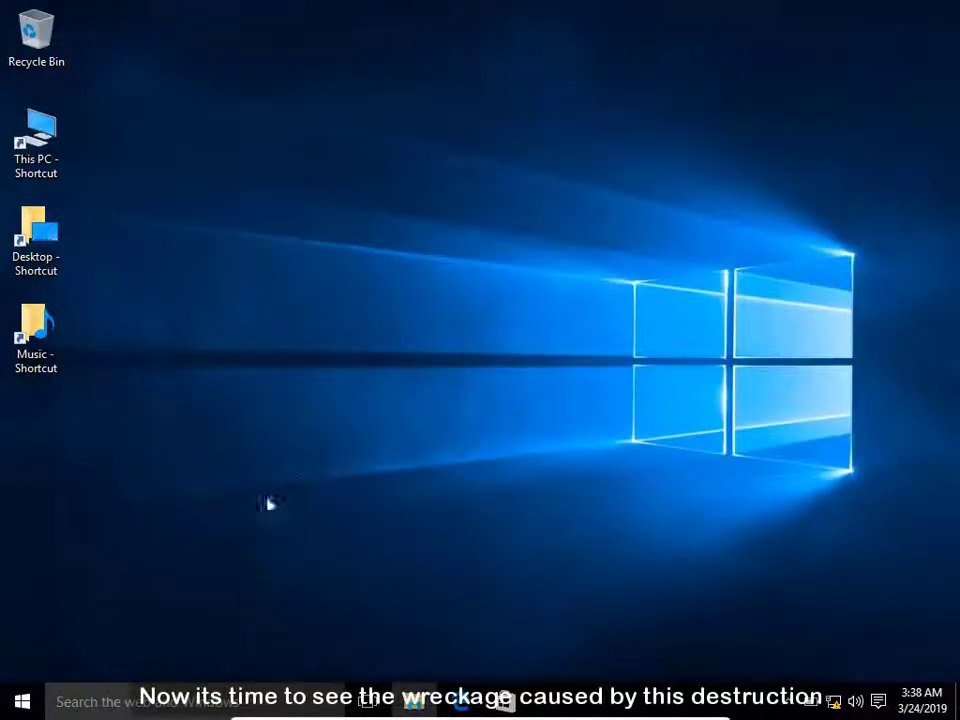
Step: From the Start menu, try Power and then Calculator, triggering an explorer.exe memory error
{"action": "left_click", "coordinate": [35, 703]}
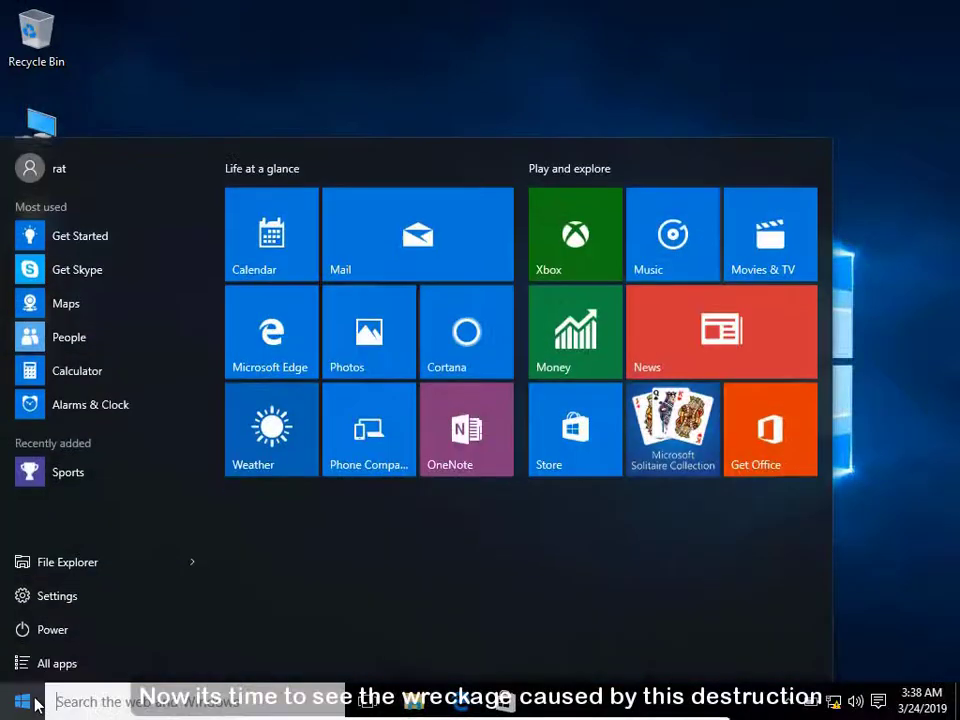
{"action": "left_click", "coordinate": [78, 641]}
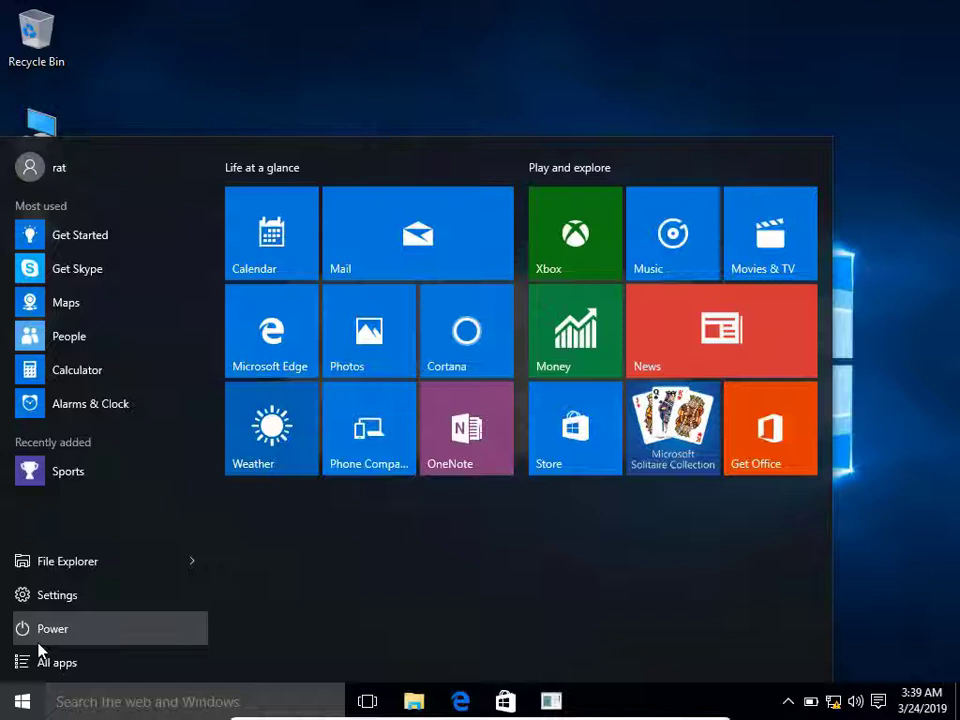
{"action": "left_click", "coordinate": [74, 376]}
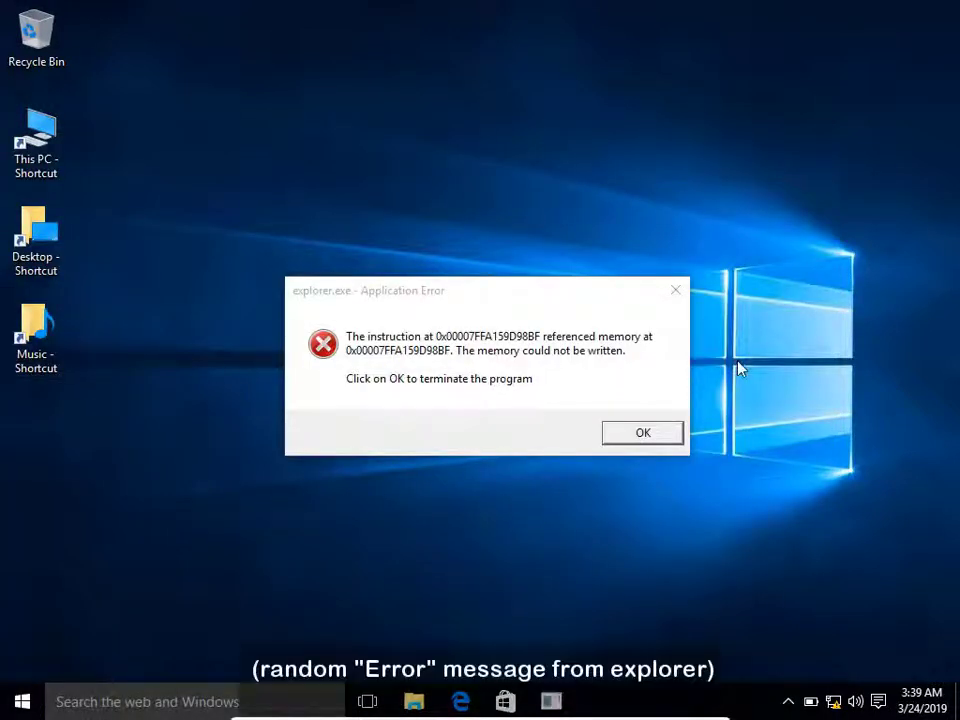
Step: Dismiss the explorer.exe Application Error with OK
{"action": "left_click", "coordinate": [640, 432]}
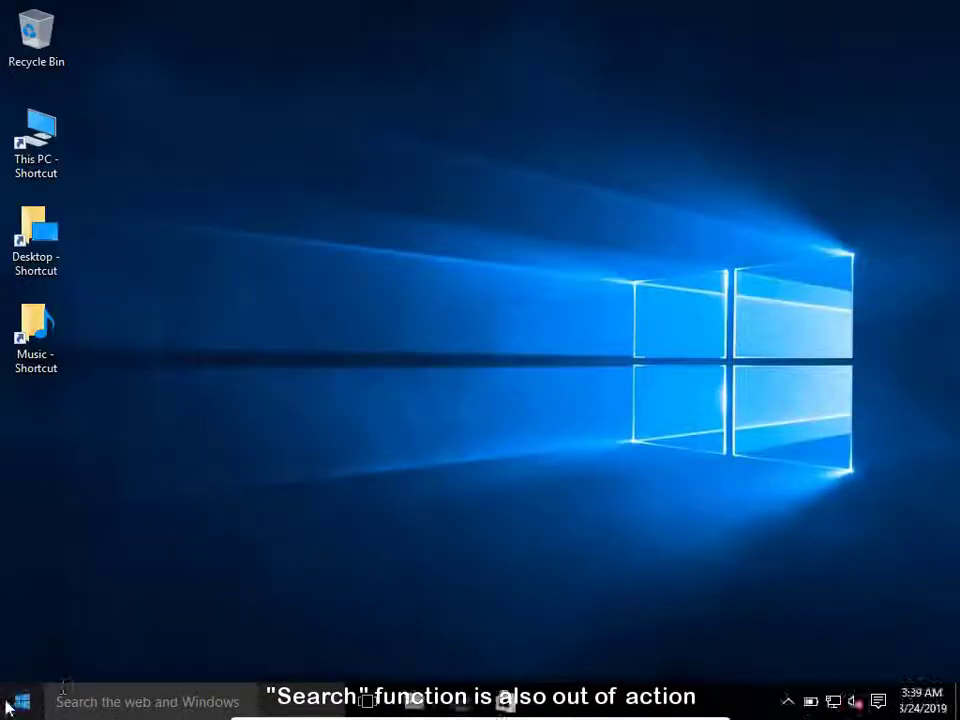
Step: Launch File Explorer from the Start menu so it opens at Quick access
{"action": "left_click", "coordinate": [14, 703]}
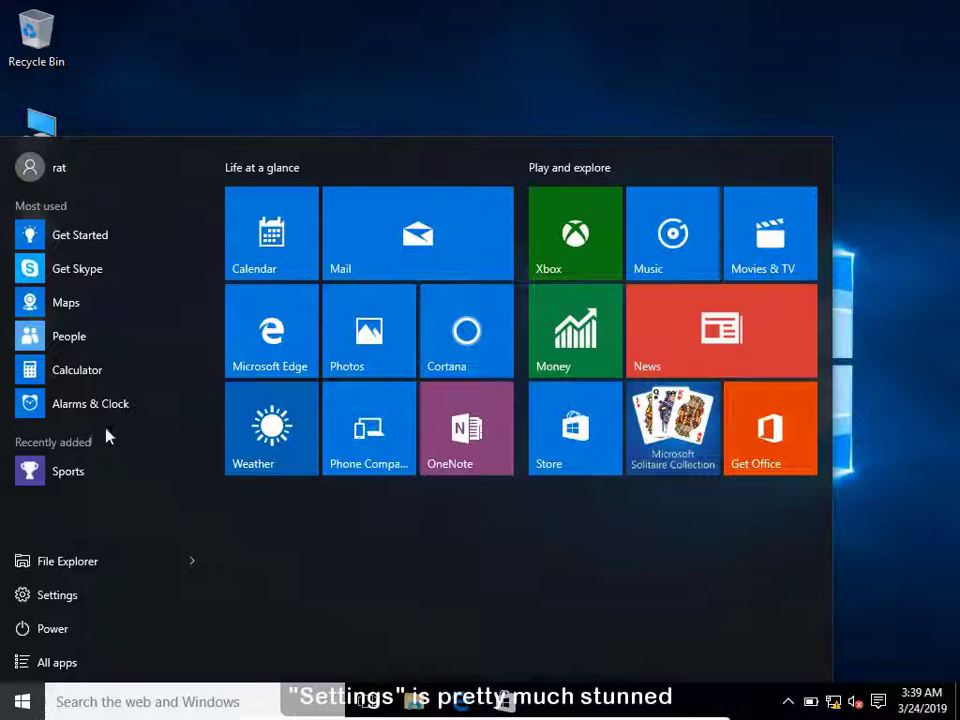
{"action": "left_click", "coordinate": [76, 562]}
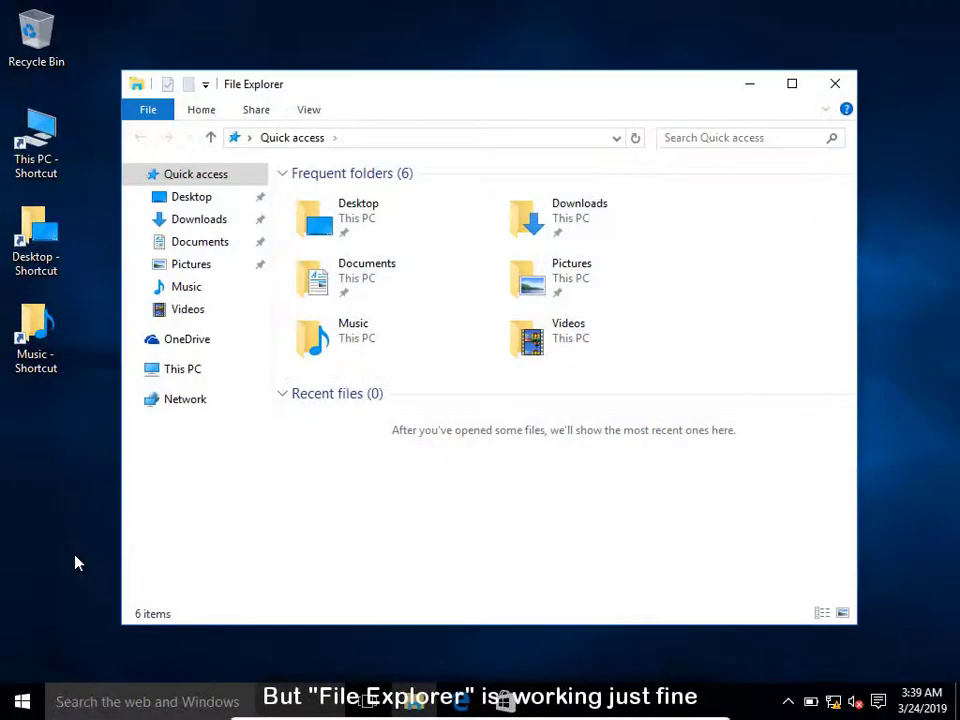
Step: Close File Explorer and open the Start menu's All apps list, which appears empty
{"action": "left_click", "coordinate": [834, 84]}
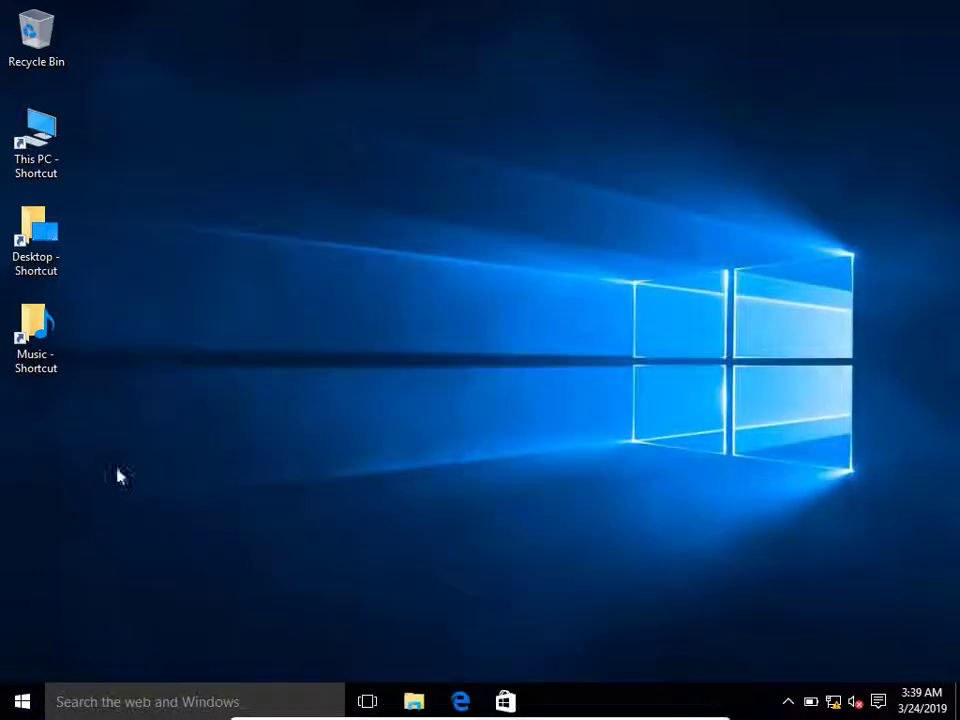
{"action": "left_click", "coordinate": [12, 703]}
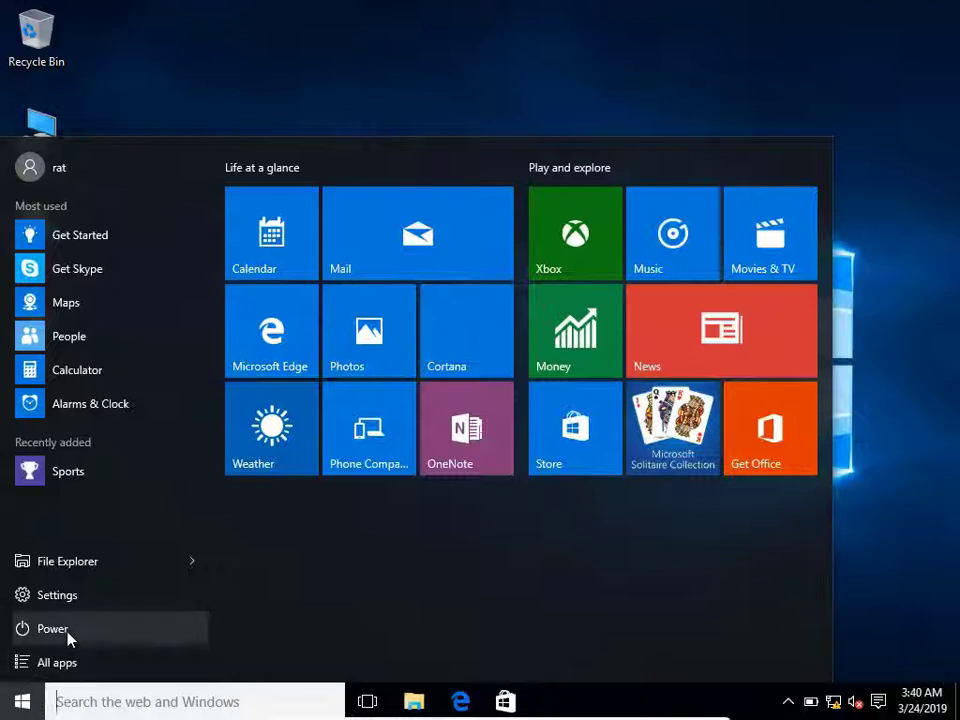
{"action": "key", "text": "Up"}
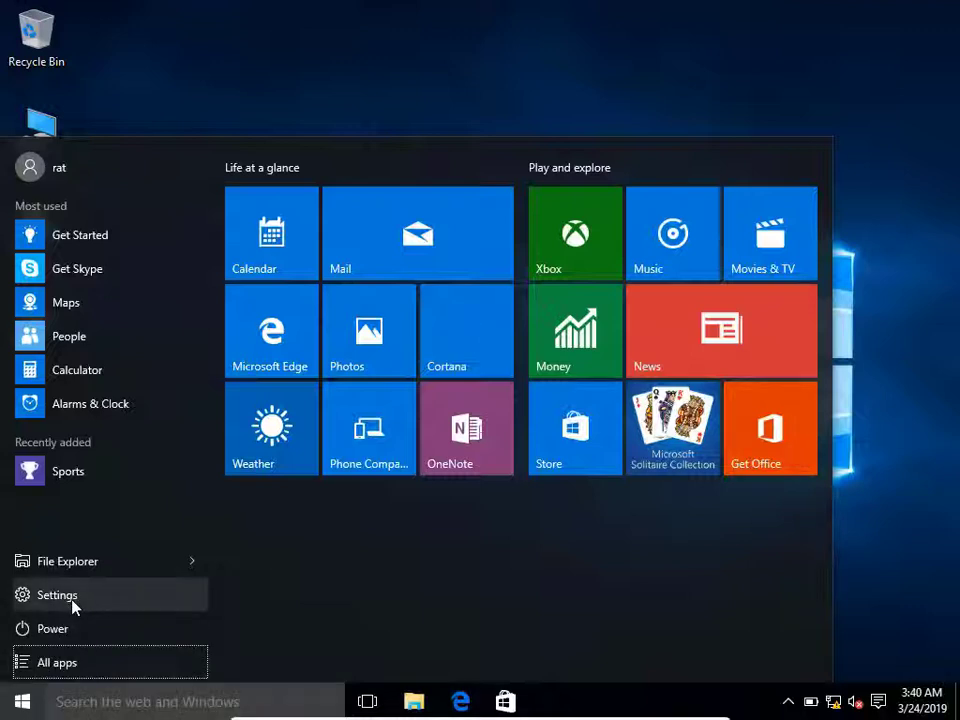
{"action": "key", "text": "Down"}
{"action": "key", "text": "Up"}
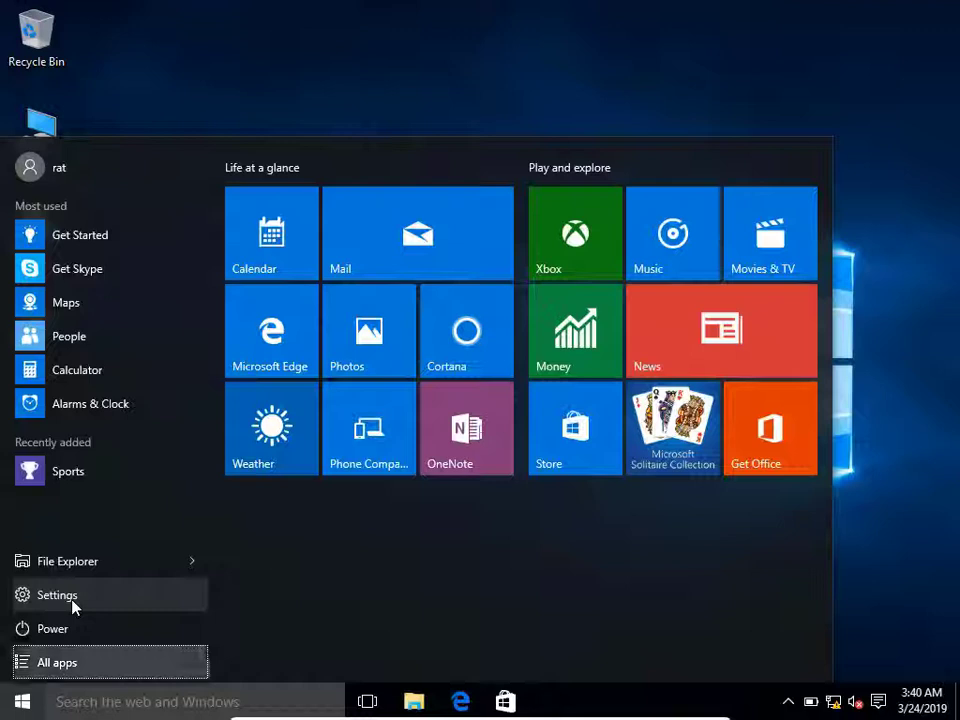
{"action": "key", "text": "Return"}
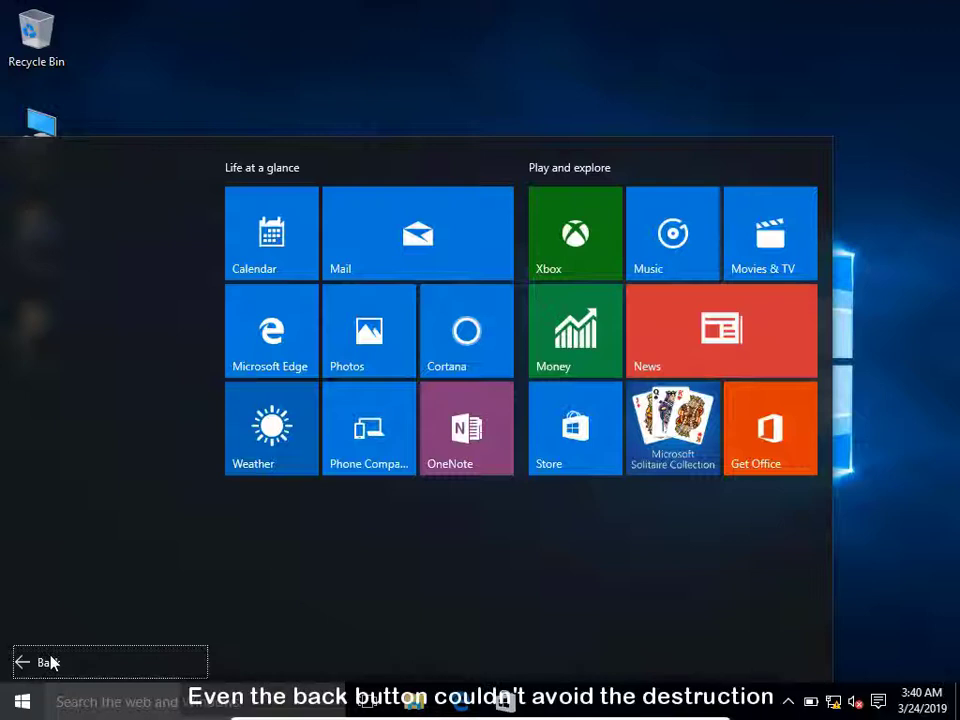
Step: Close the Start menu and refresh the desktop
{"action": "left_click", "coordinate": [50, 662]}
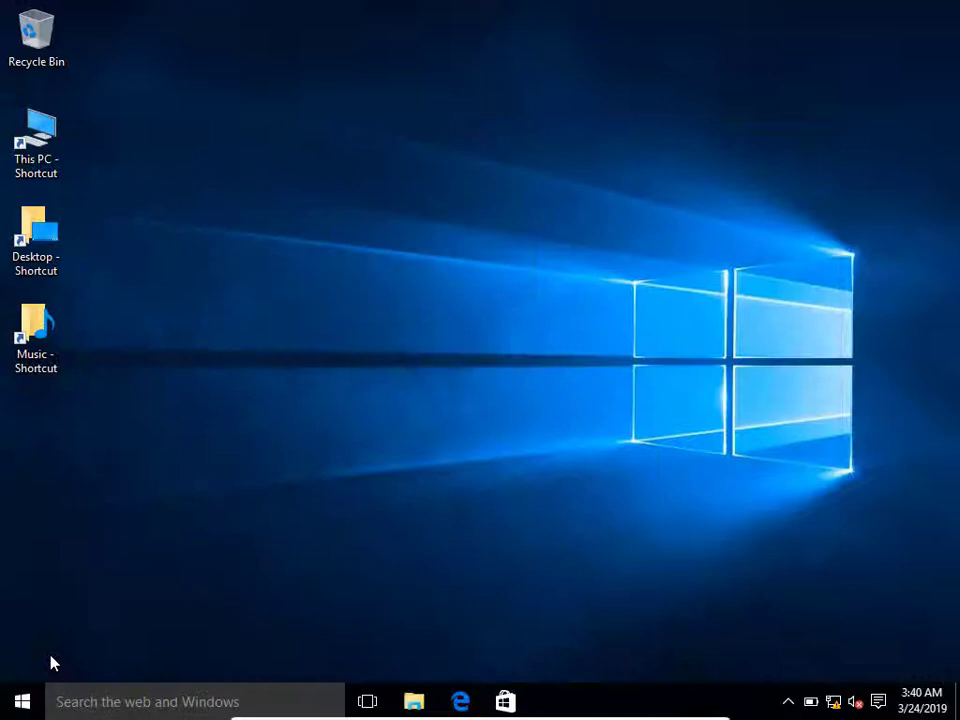
{"action": "right_click", "coordinate": [380, 146]}
{"action": "mouse_move", "coordinate": [430, 174]}
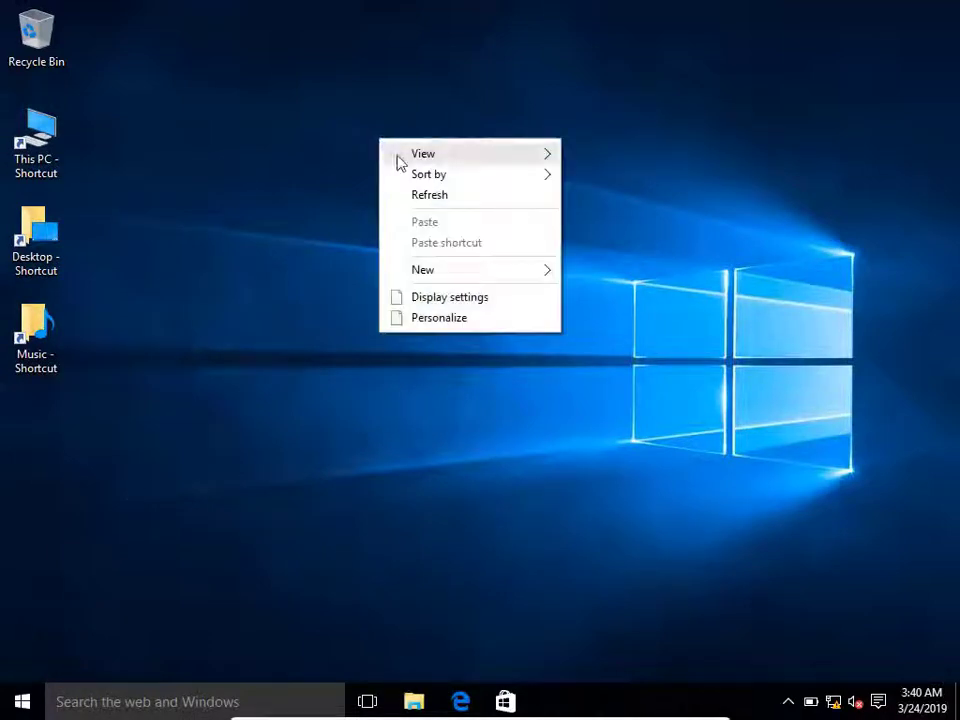
{"action": "left_click", "coordinate": [410, 195]}
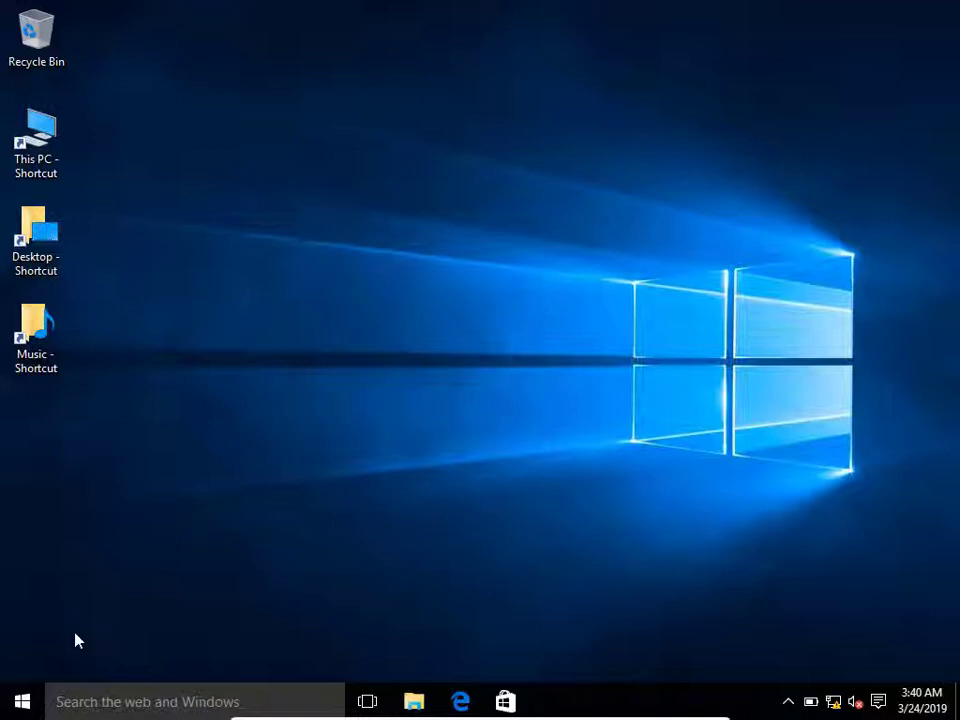
Step: Try launching the Phone Companion and Mail tiles; the Mail tile disappears
{"action": "left_click", "coordinate": [22, 701]}
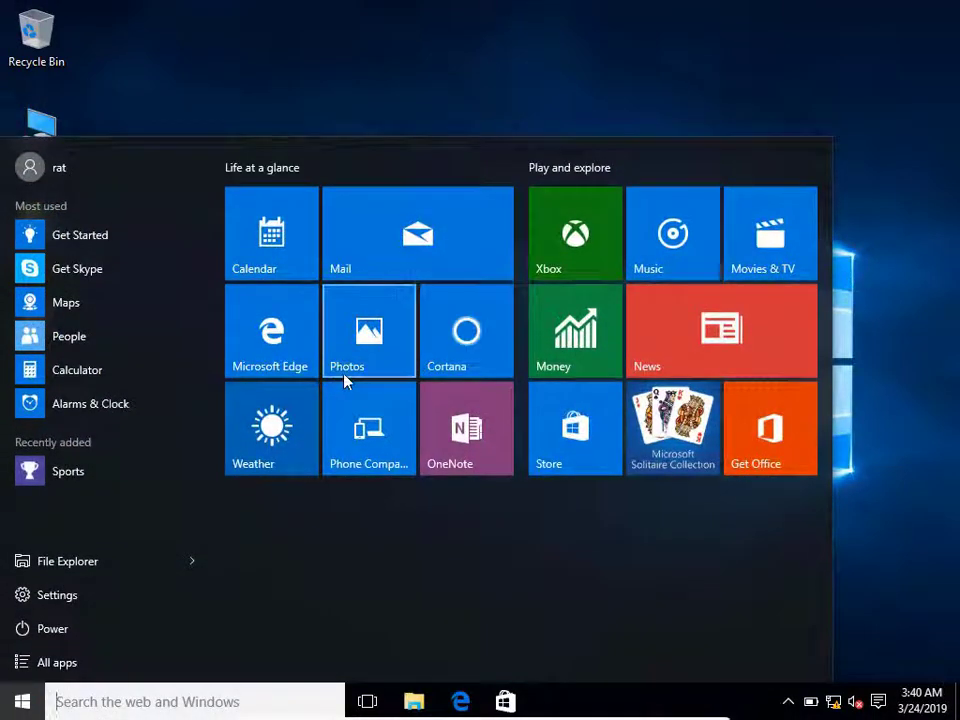
{"action": "left_click", "coordinate": [354, 408]}
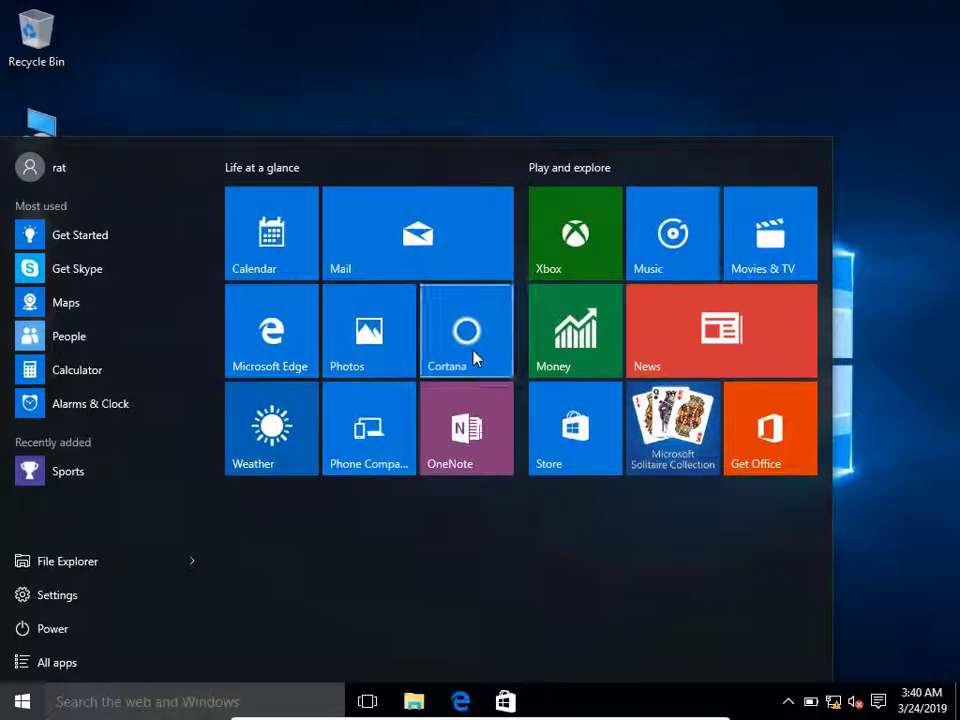
{"action": "left_click", "coordinate": [384, 266]}
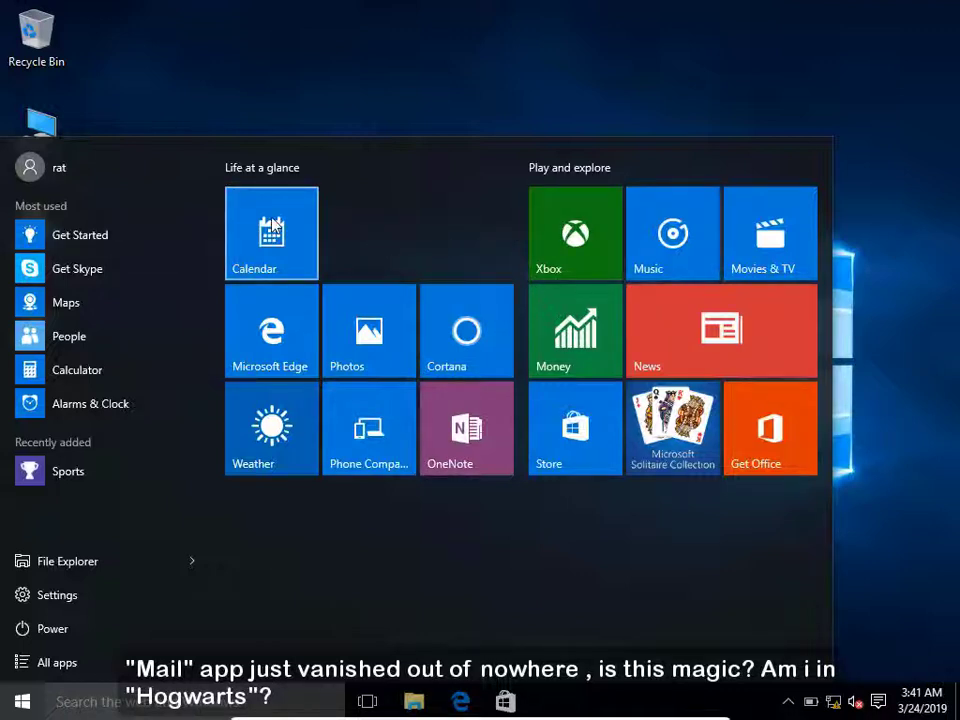
{"action": "left_click", "coordinate": [427, 95]}
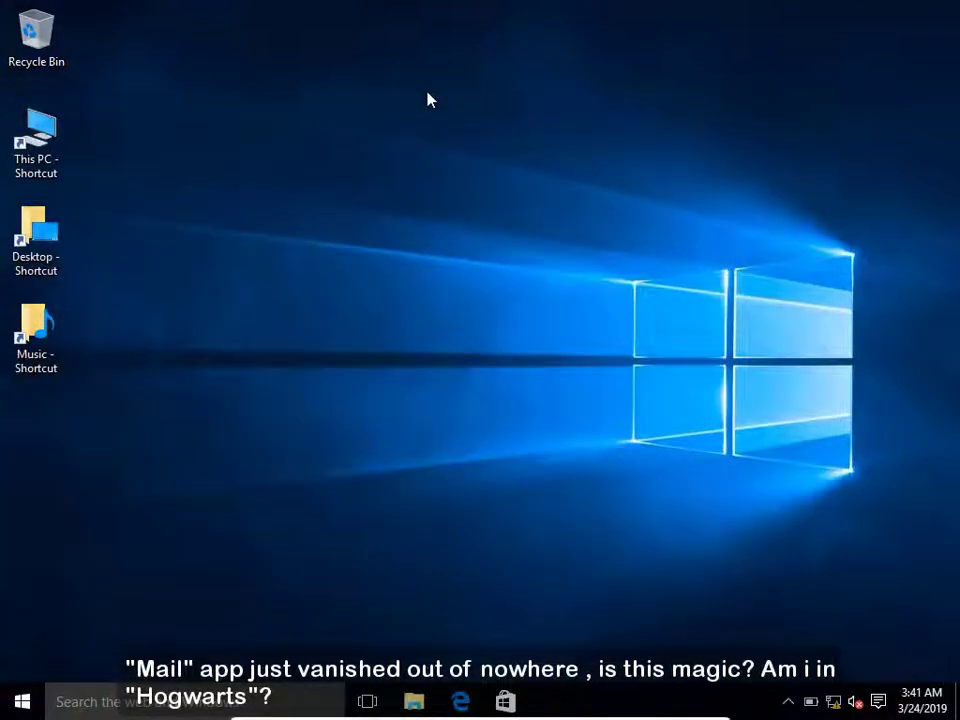
{"action": "right_click", "coordinate": [427, 95]}
{"action": "left_click", "coordinate": [458, 150]}
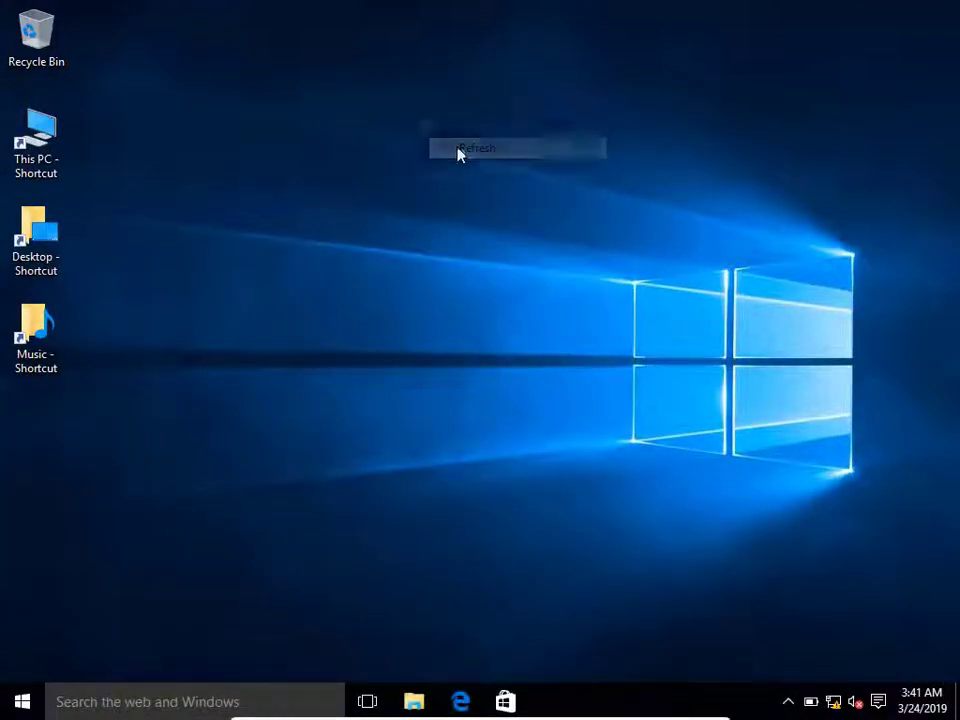
{"action": "left_click", "coordinate": [22, 701]}
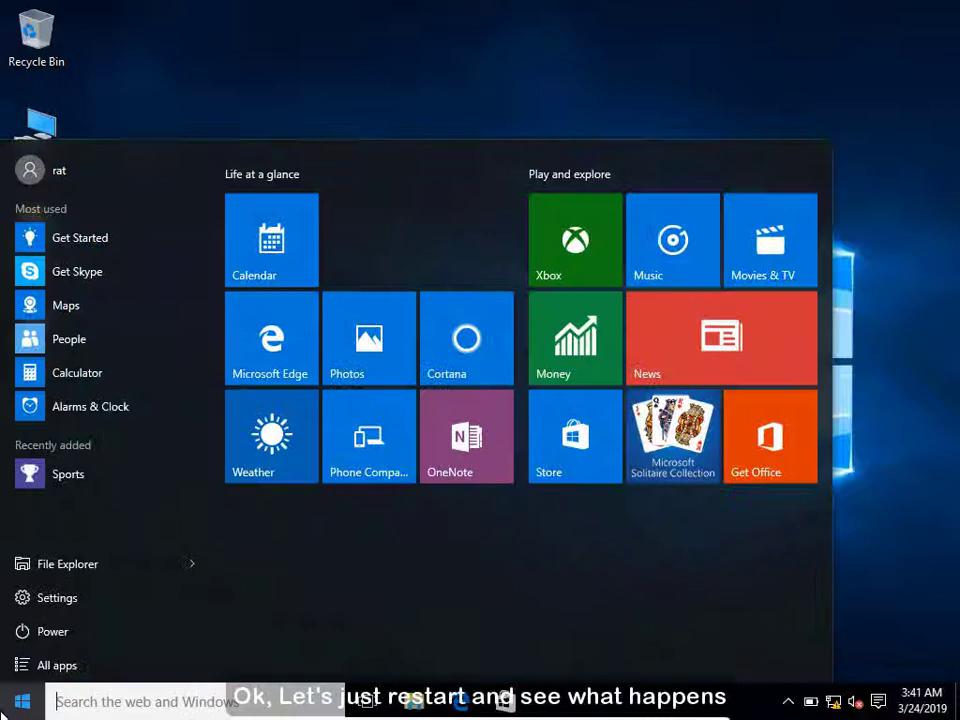
{"action": "left_click", "coordinate": [42, 632]}
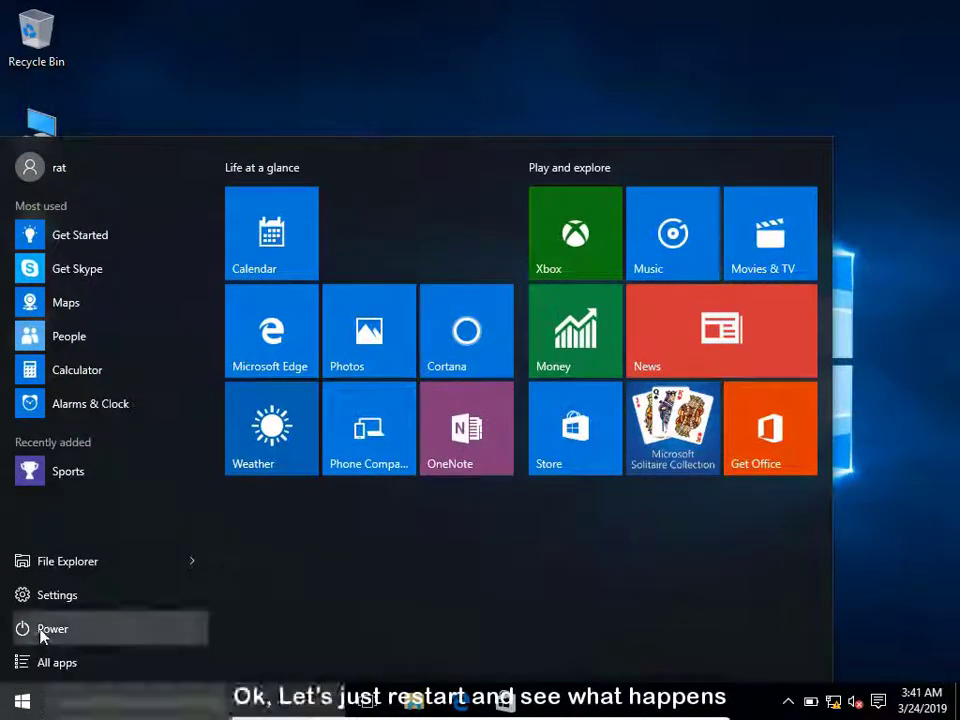
{"action": "left_click", "coordinate": [263, 99]}
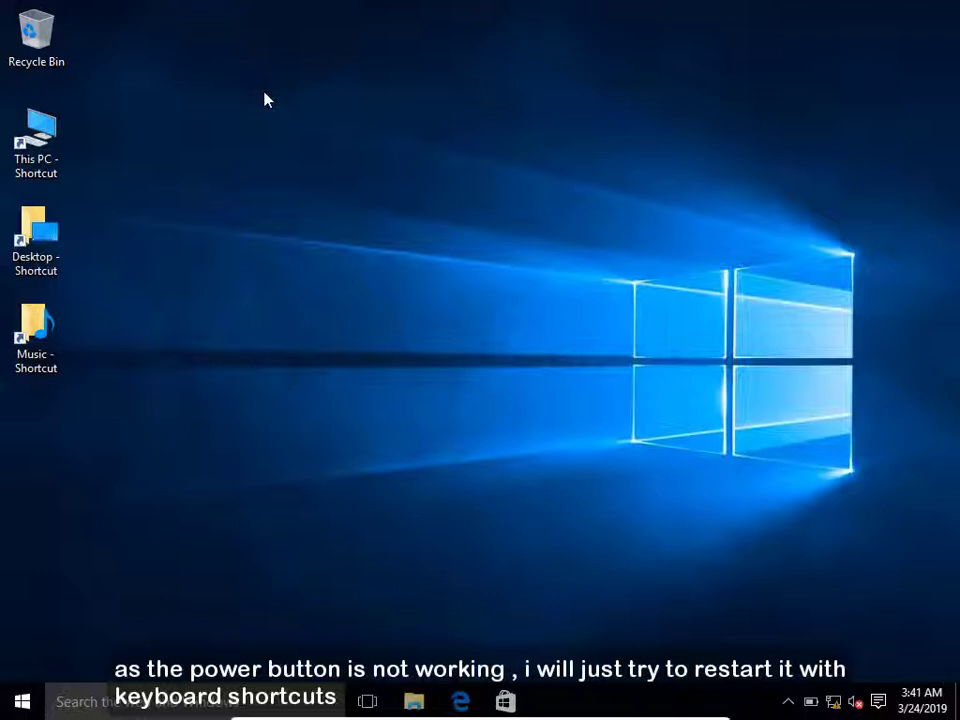
{"action": "key", "text": "alt"}
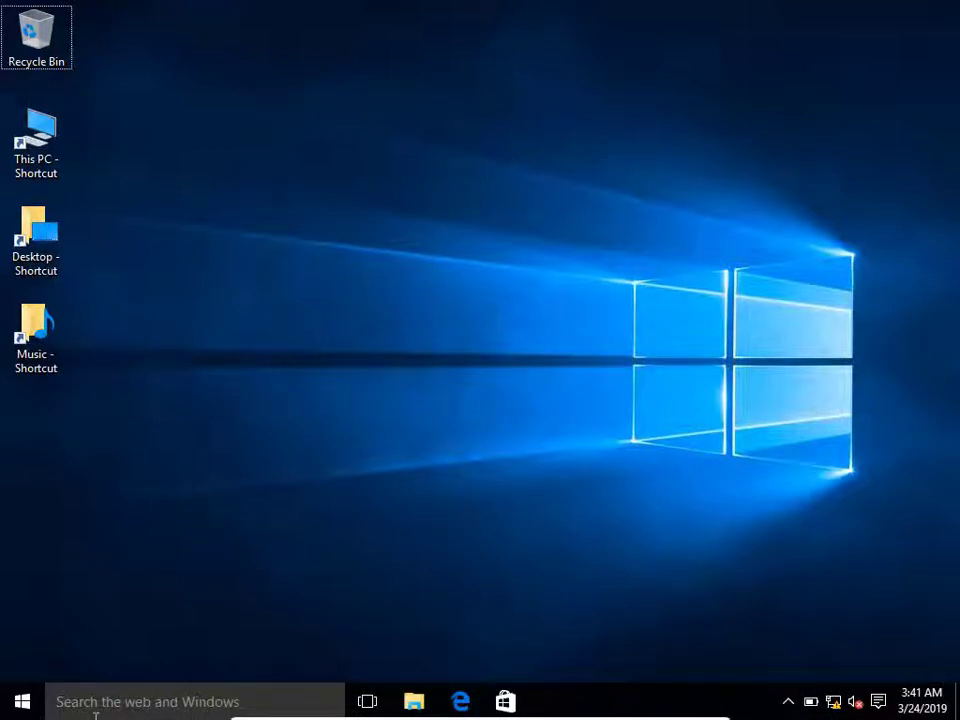
{"action": "key", "text": "ctrl+alt+Delete"}
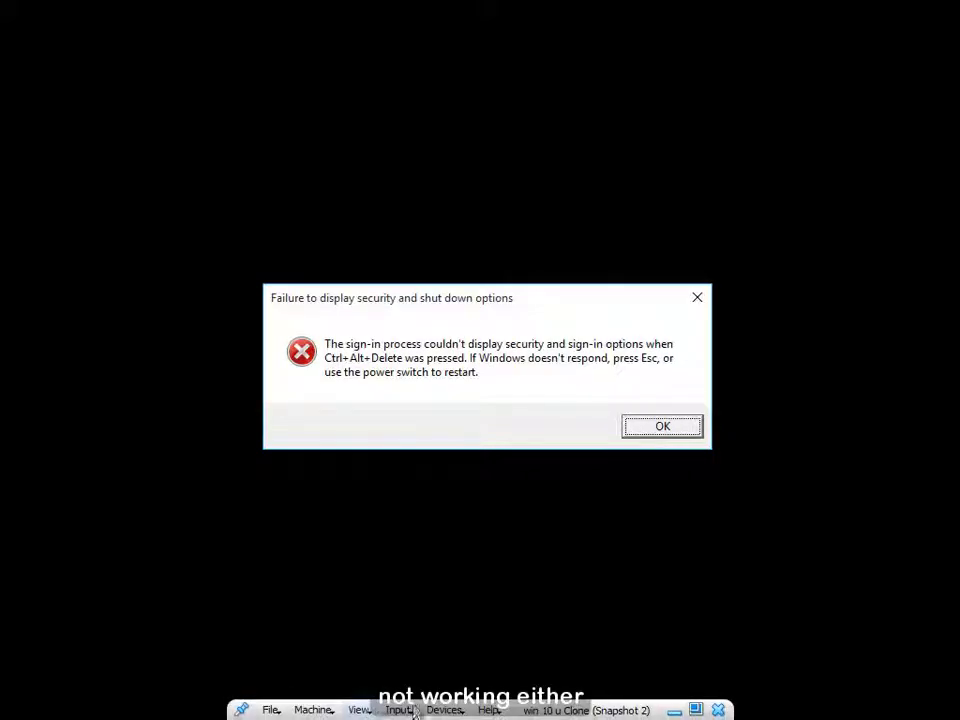
{"action": "left_click", "coordinate": [660, 424]}
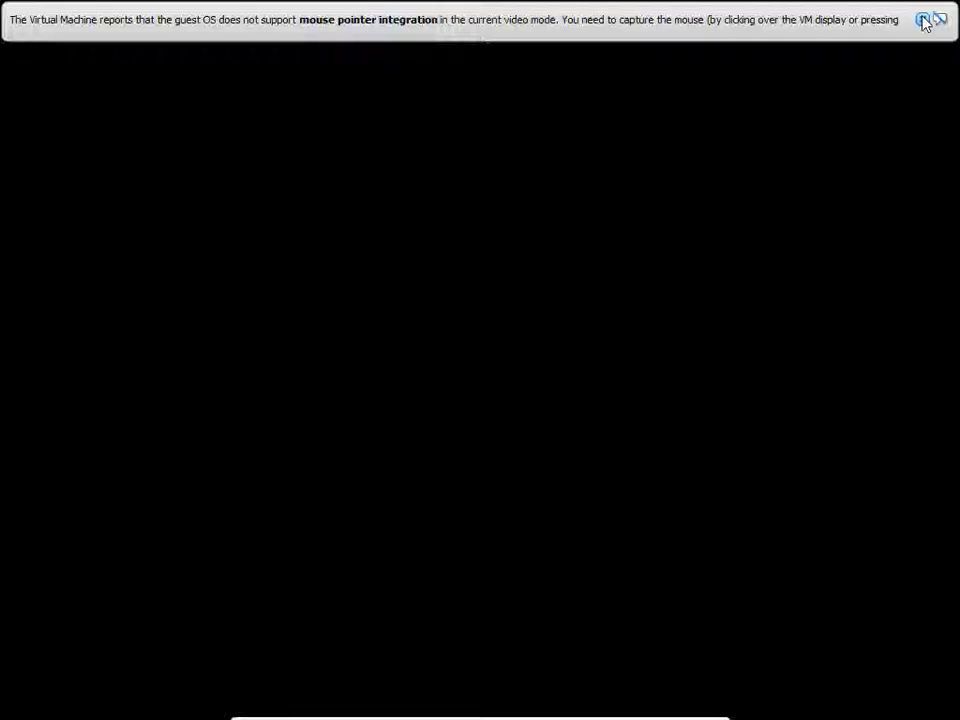
Step: Dismiss the VirtualBox mouse-integration notice while the VM reboots into Automatic Repair
{"action": "left_click", "coordinate": [923, 19]}
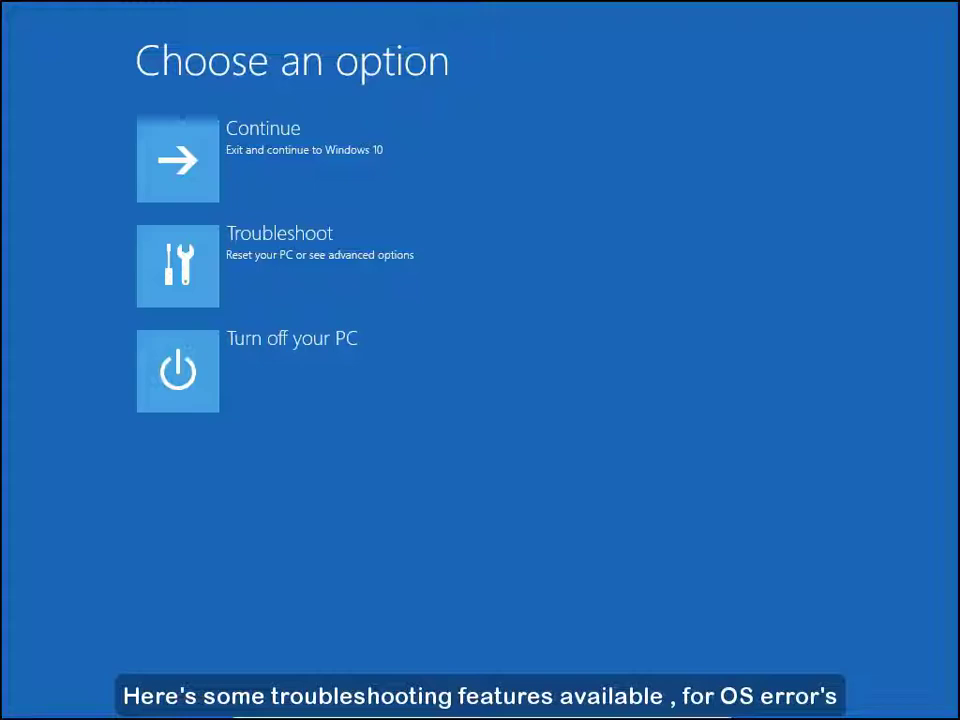
Step: Arrow through the recovery choices, open Troubleshoot, then return to Choose an option
{"action": "key", "text": "Down"}
{"action": "key", "text": "Down"}
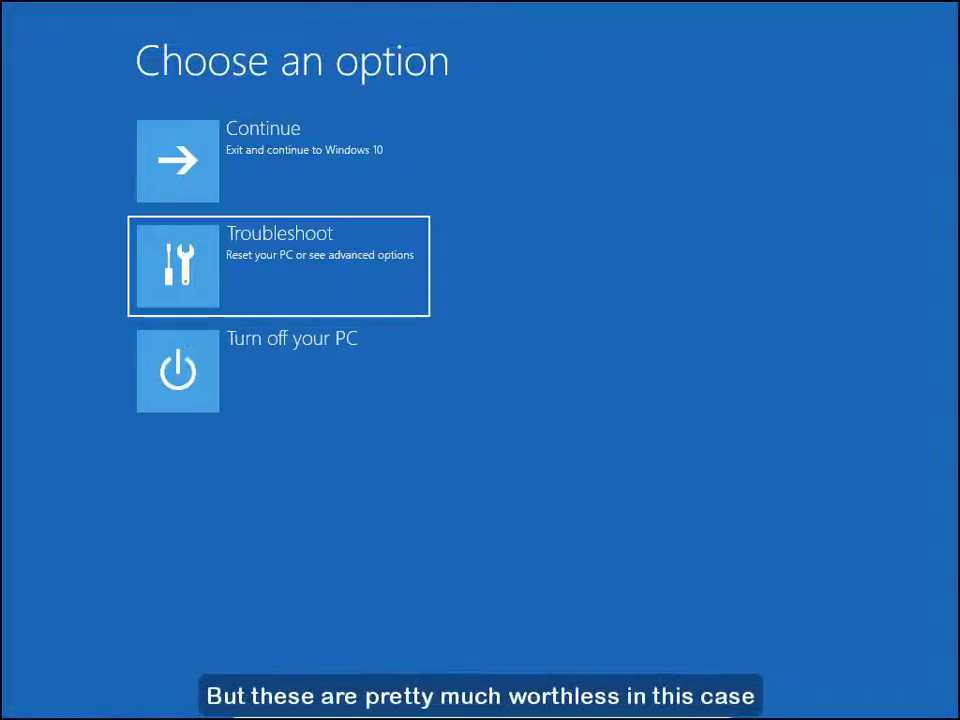
{"action": "key", "text": "Down"}
{"action": "key", "text": "Down"}
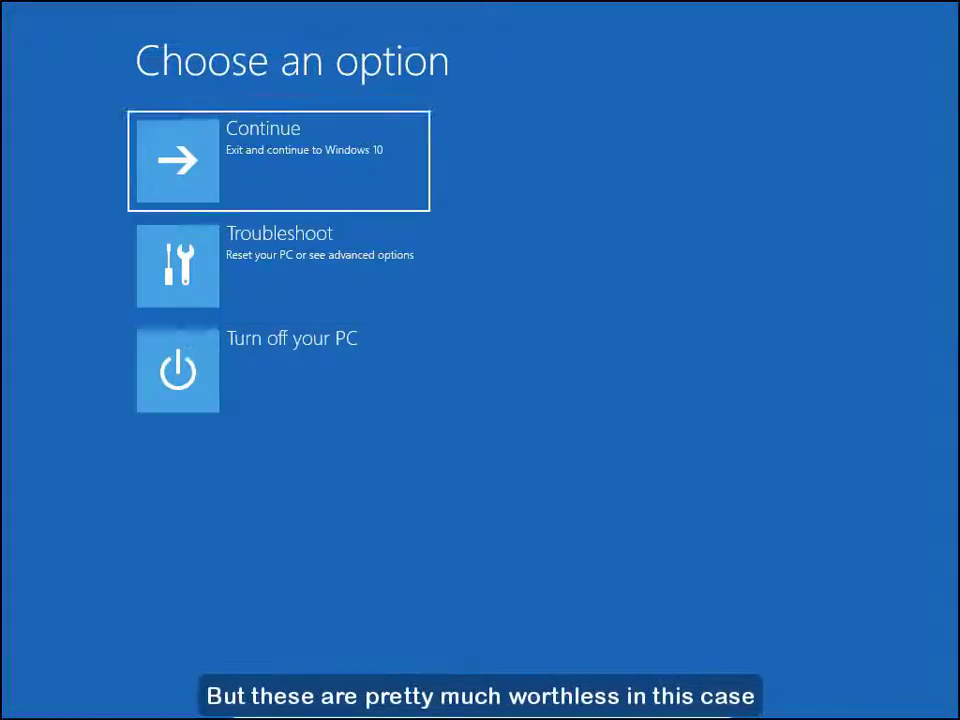
{"action": "key", "text": "Up"}
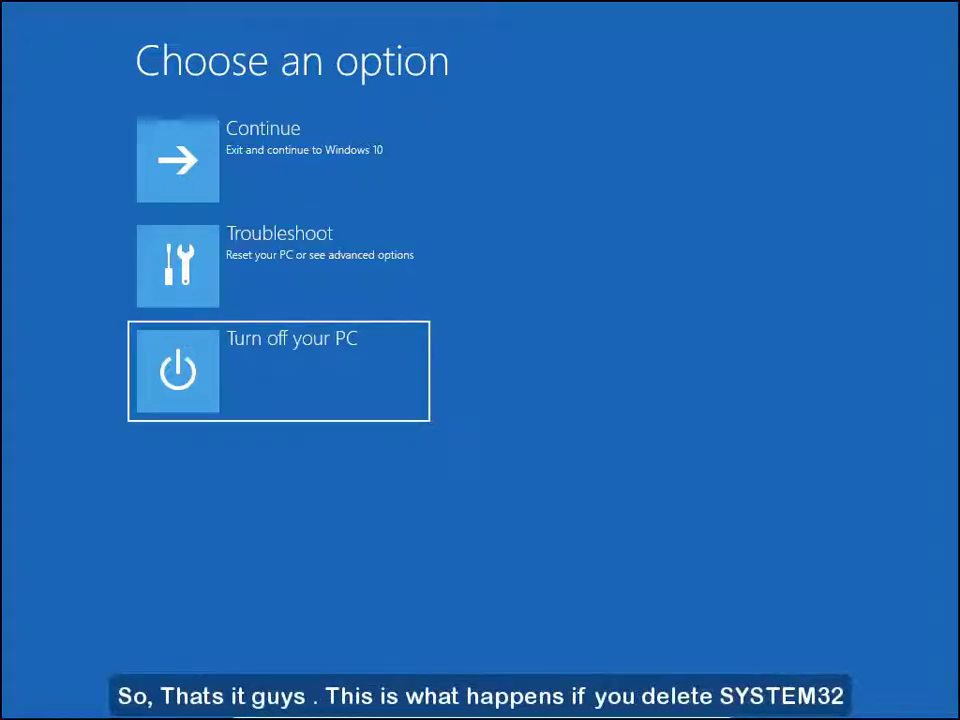
{"action": "key", "text": "Up"}
{"action": "key", "text": "Up"}
{"action": "key", "text": "Down"}
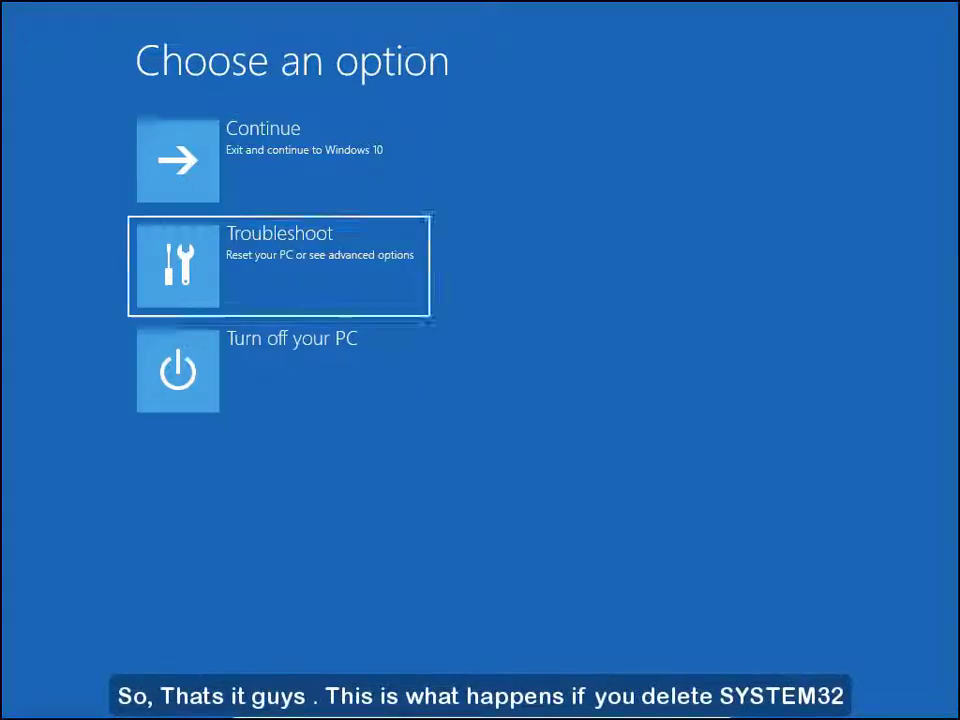
{"action": "key", "text": "Up"}
{"action": "key", "text": "Down"}
{"action": "key", "text": "Down"}
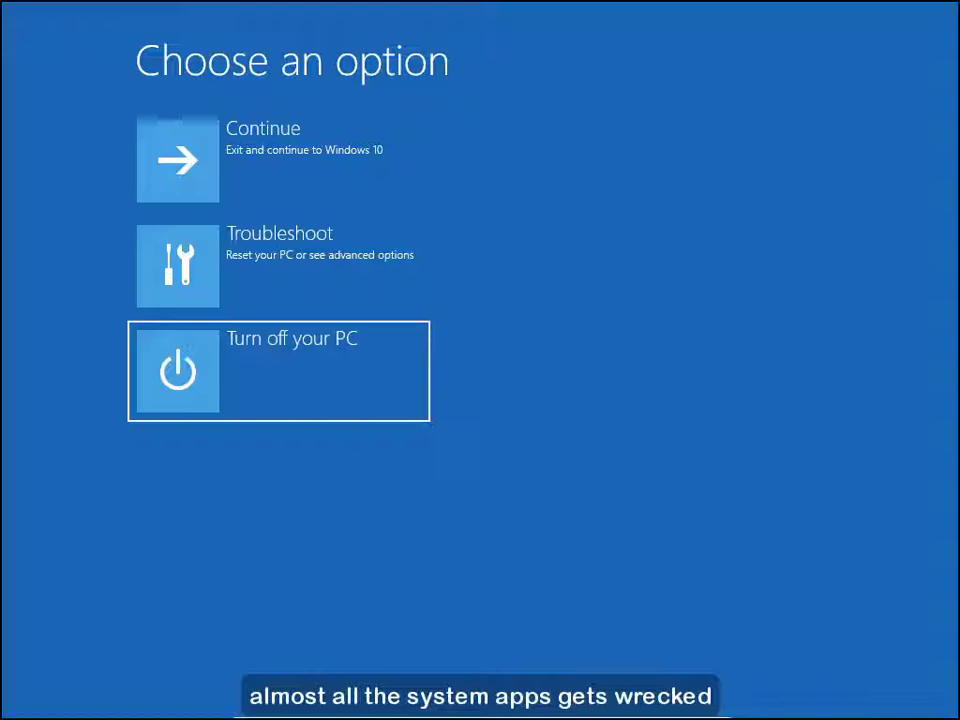
{"action": "key", "text": "Up"}
{"action": "key", "text": "Up"}
{"action": "key", "text": "Down"}
{"action": "key", "text": "Down"}
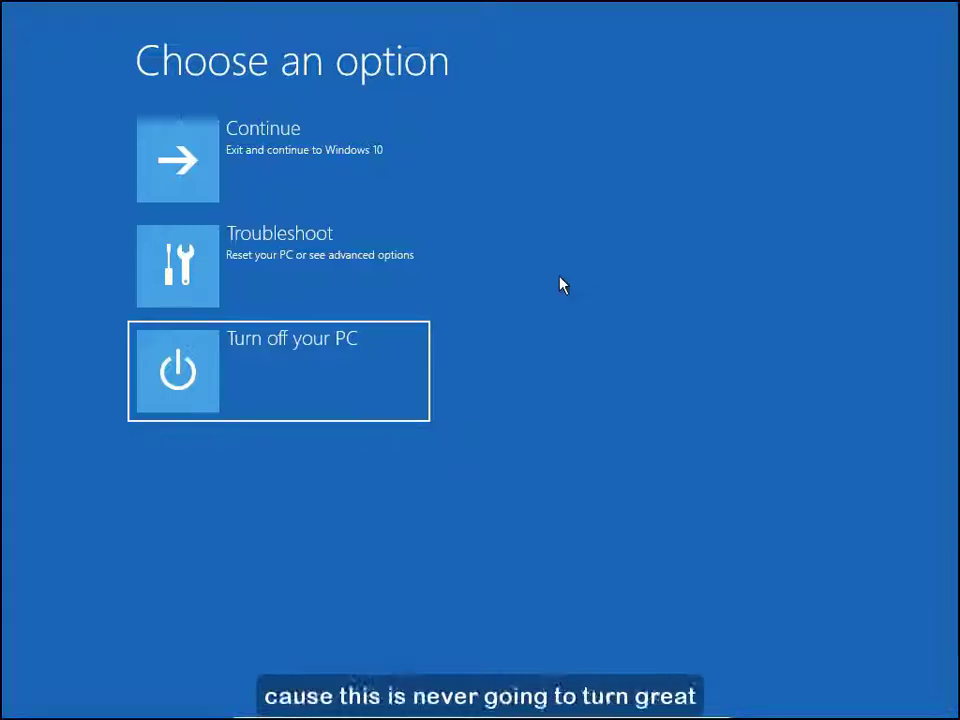
{"action": "left_click", "coordinate": [231, 283]}
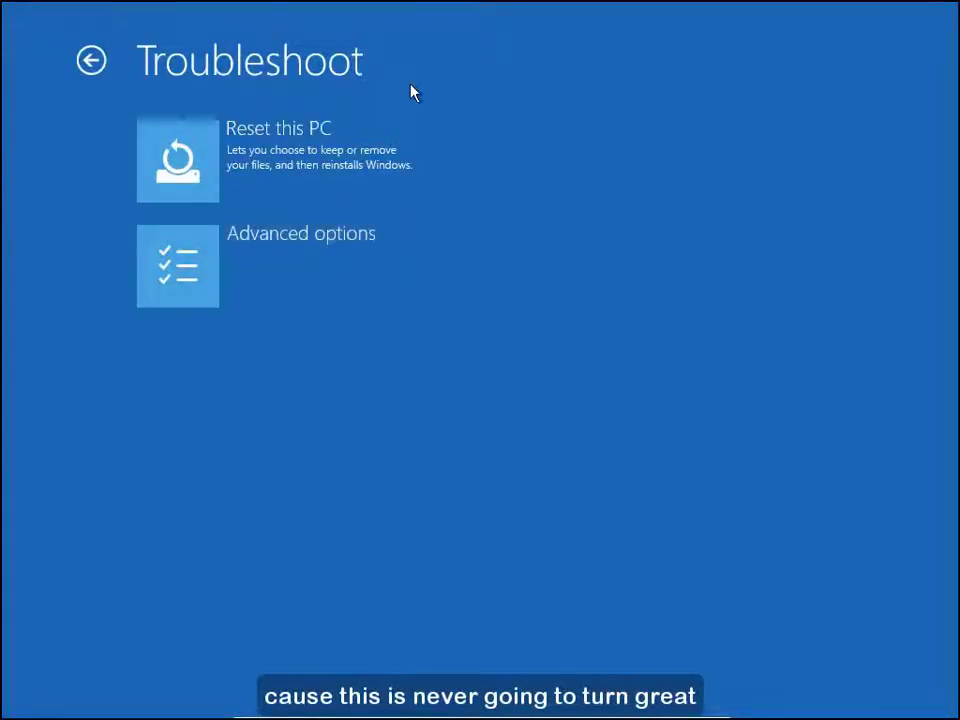
{"action": "left_click", "coordinate": [100, 61]}
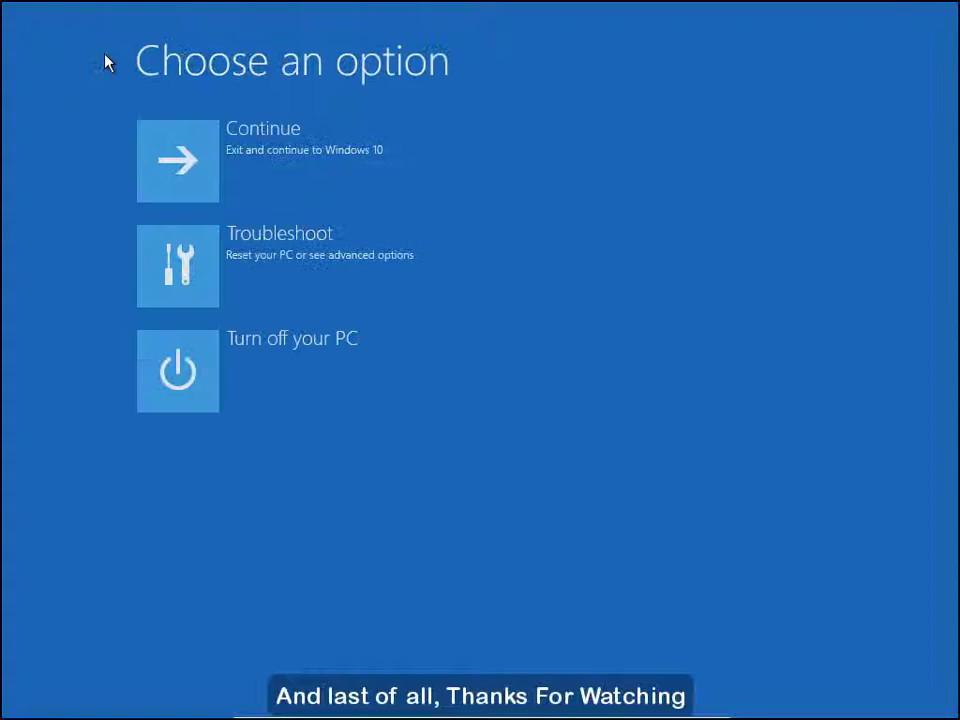